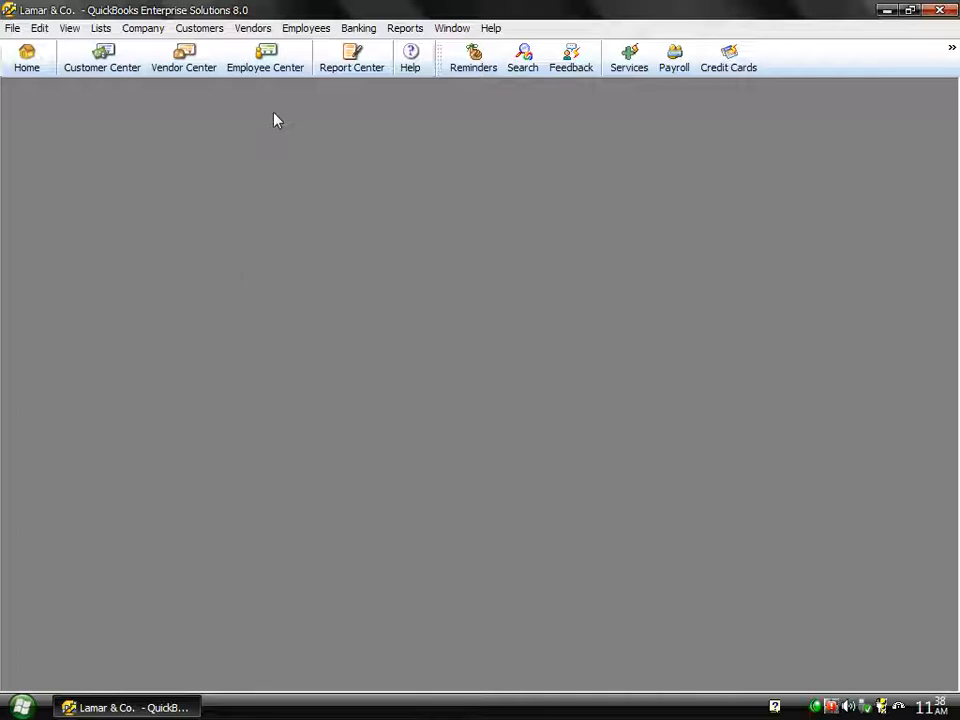
# - Open the Vendor Center from the Vendors menu, then close it and dismiss the menu
pyautogui.click(251, 29)
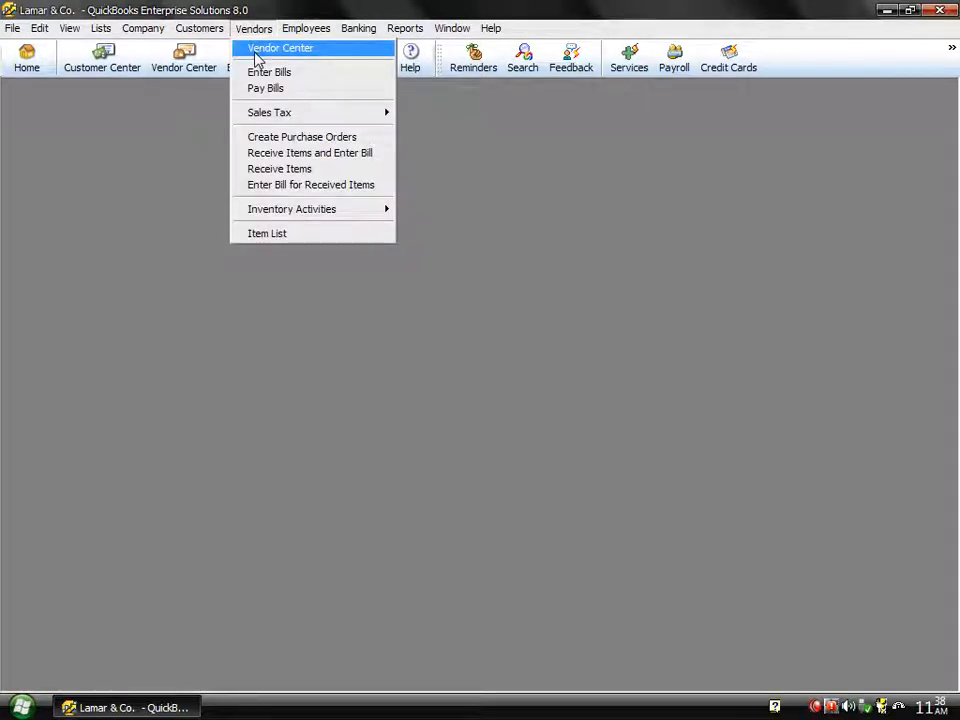
pyautogui.click(255, 50)
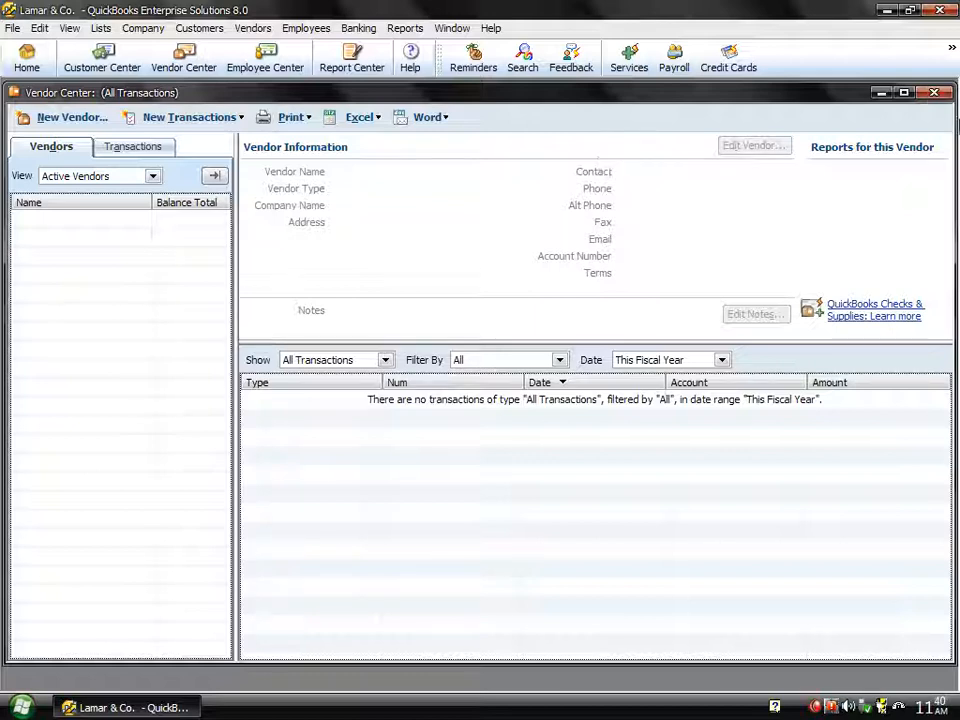
pyautogui.click(934, 92)
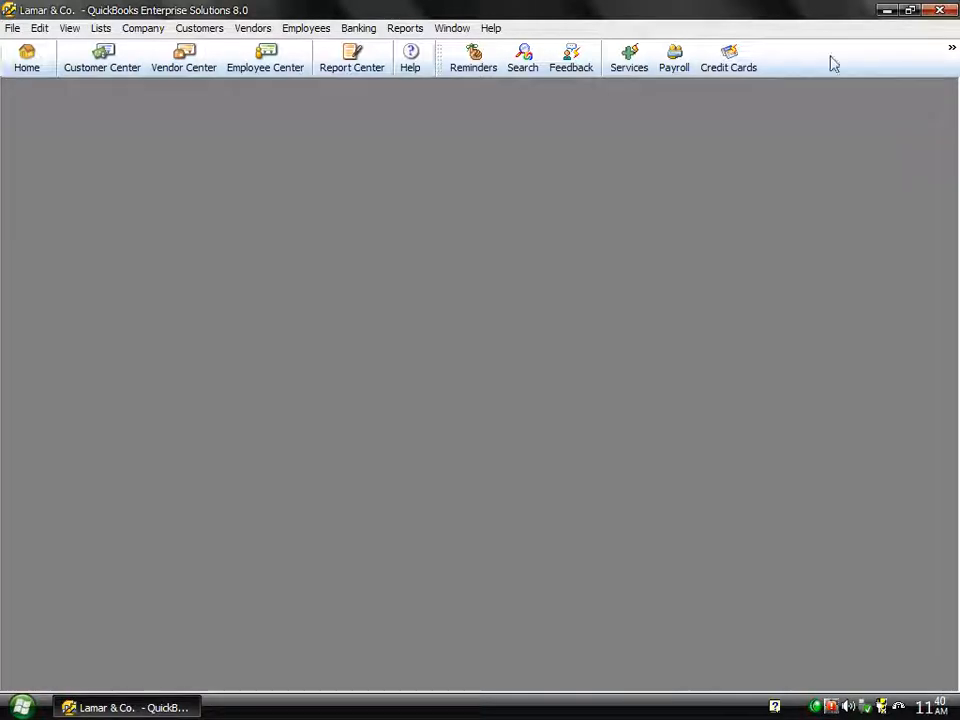
pyautogui.click(250, 30)
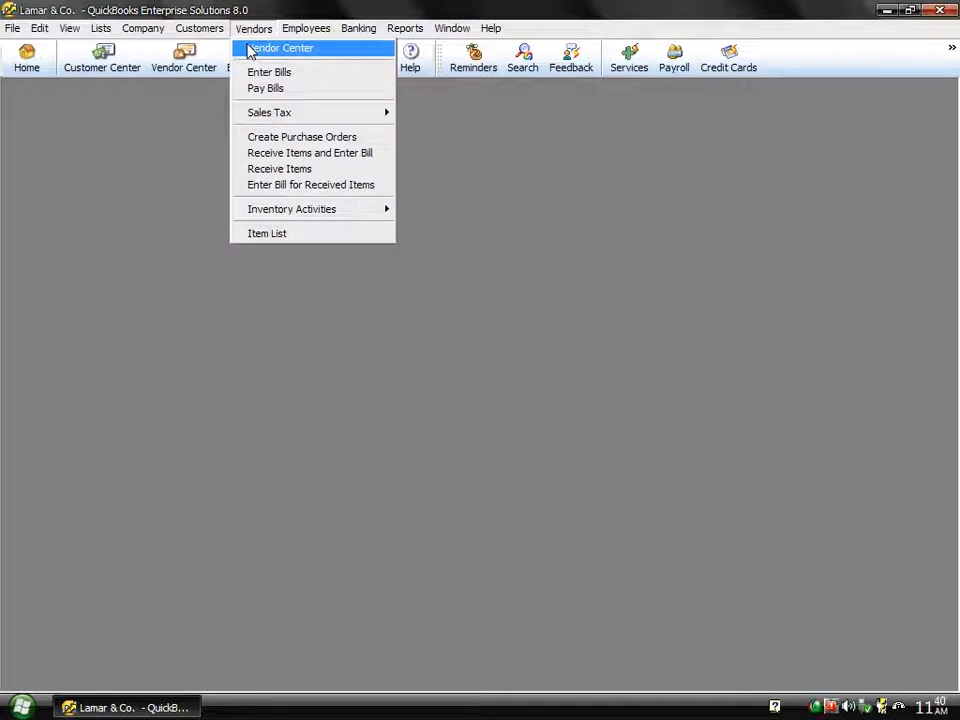
pyautogui.click(167, 176)
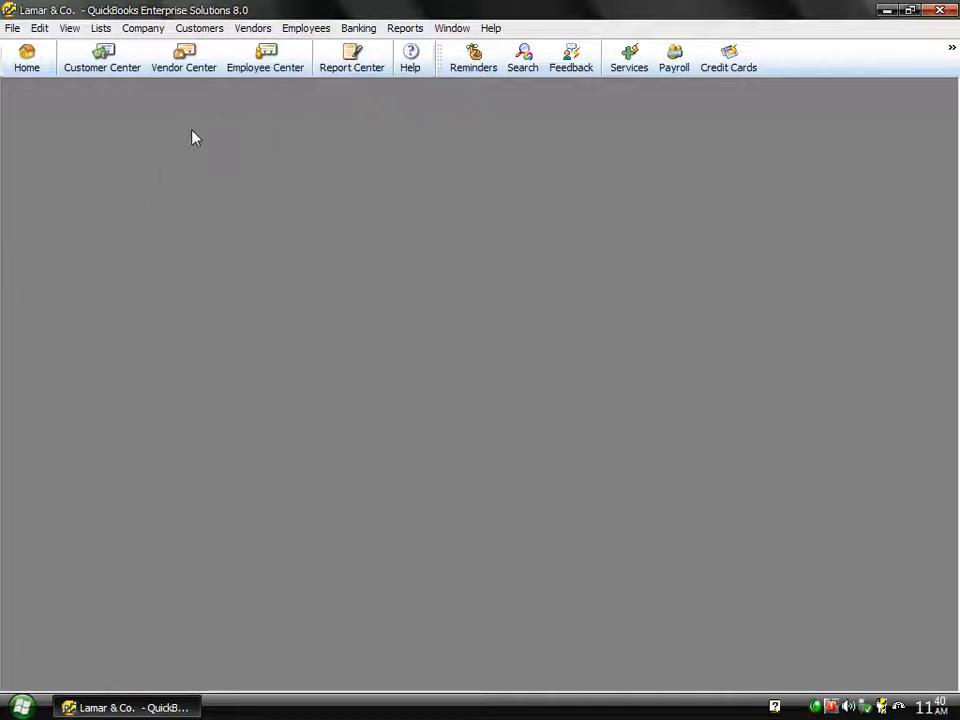
# - Reopen the Vendor Center, start a new vendor and enter the vendor's name
pyautogui.click(187, 66)
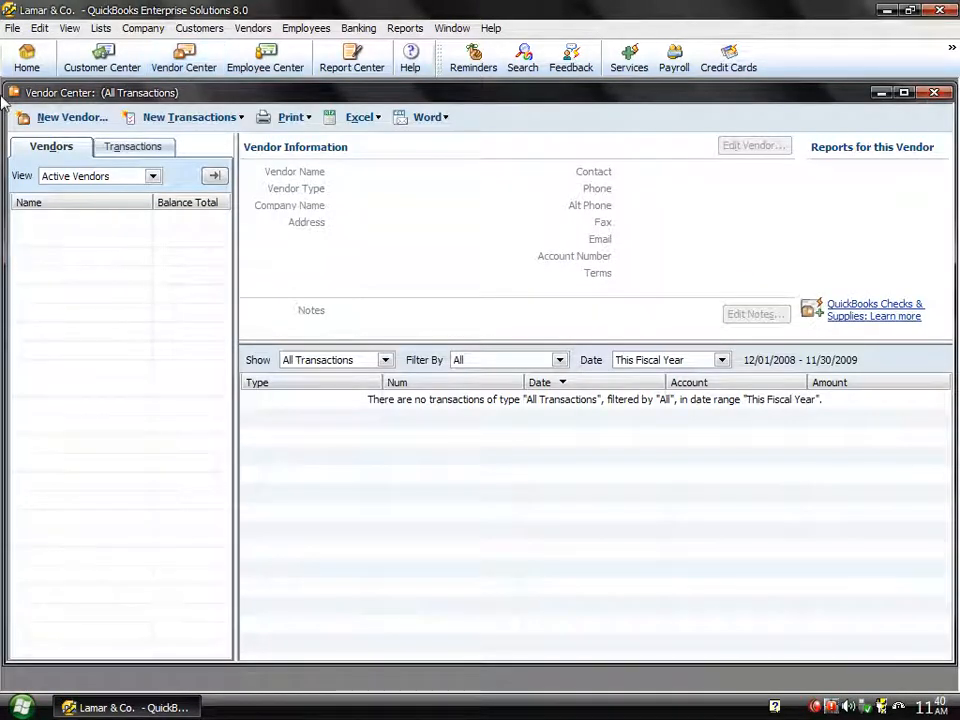
pyautogui.click(70, 119)
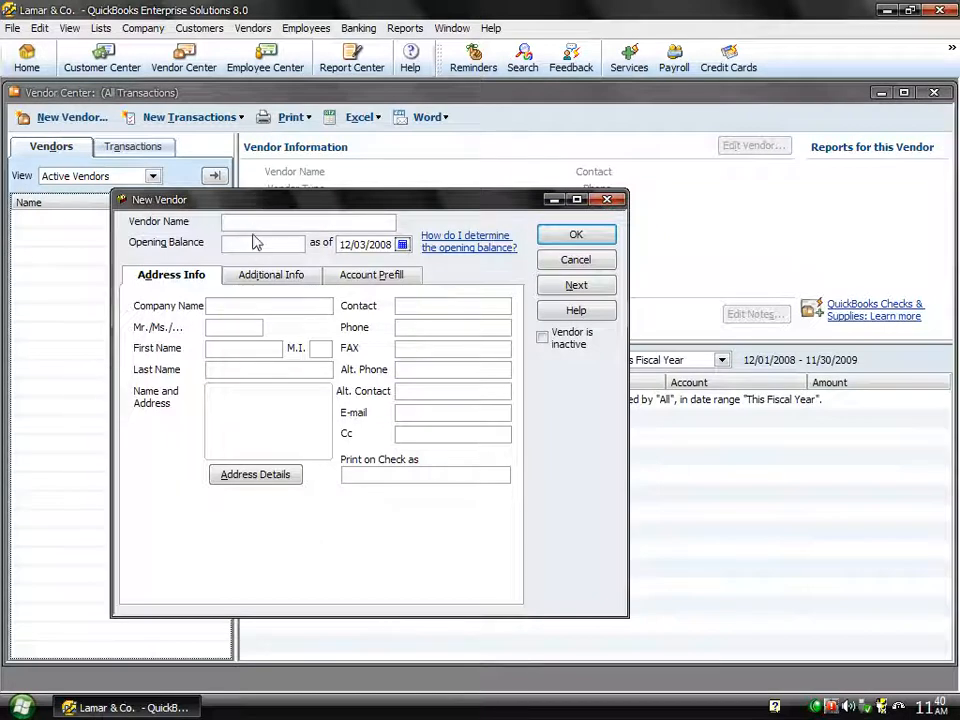
pyautogui.write('Ahmad')
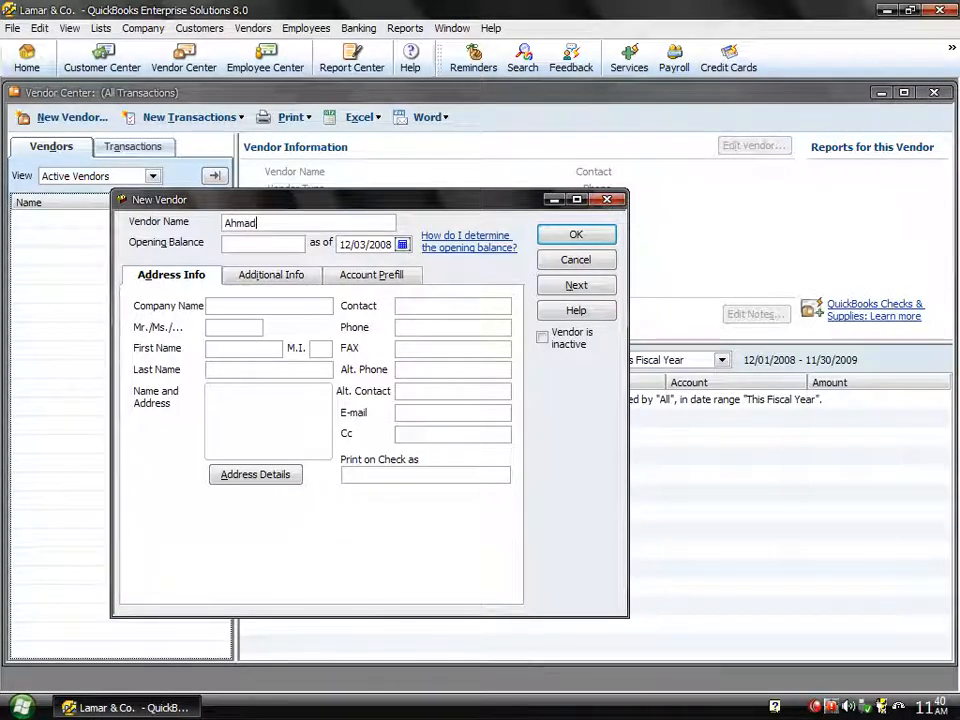
pyautogui.click(239, 246)
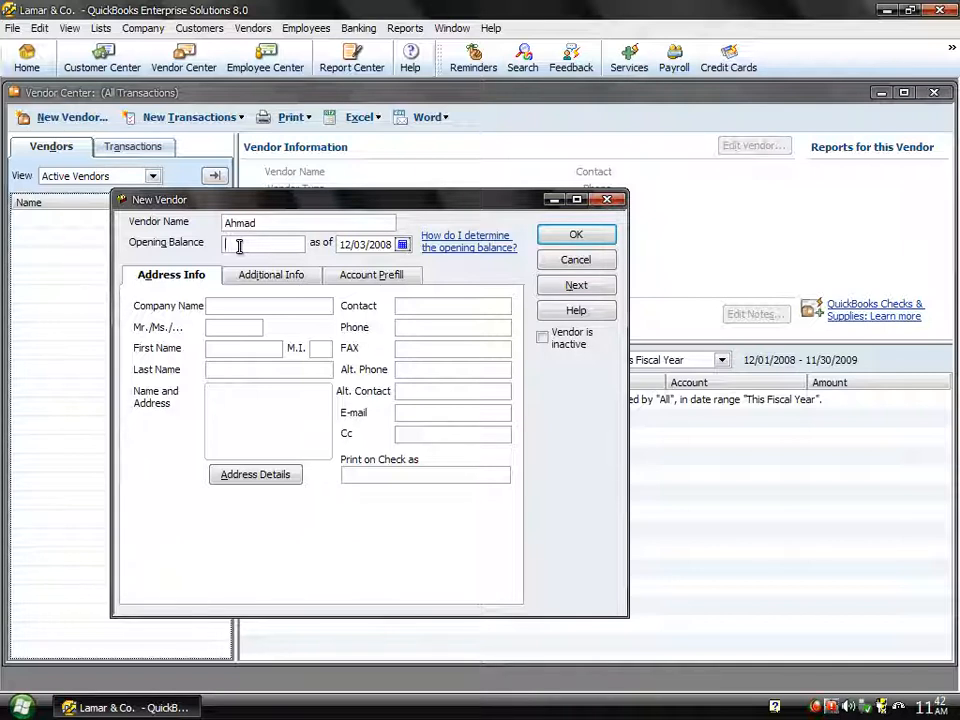
# - Enter an opening balance of 125,000.00, keeping the as-of date 12/03/2008
pyautogui.write('125000')
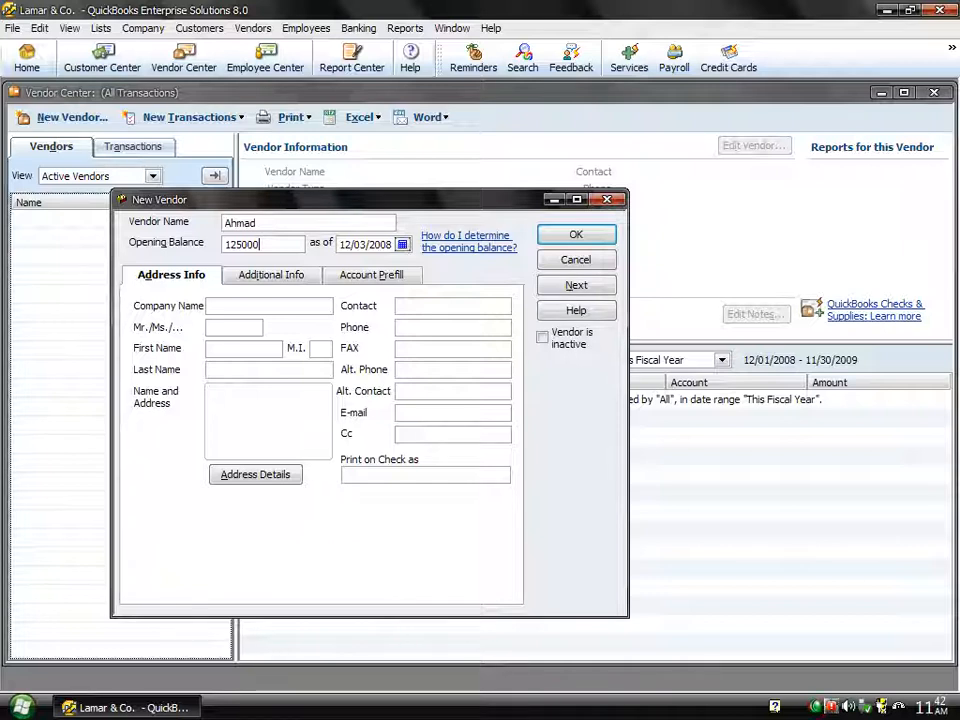
pyautogui.press('Tab')
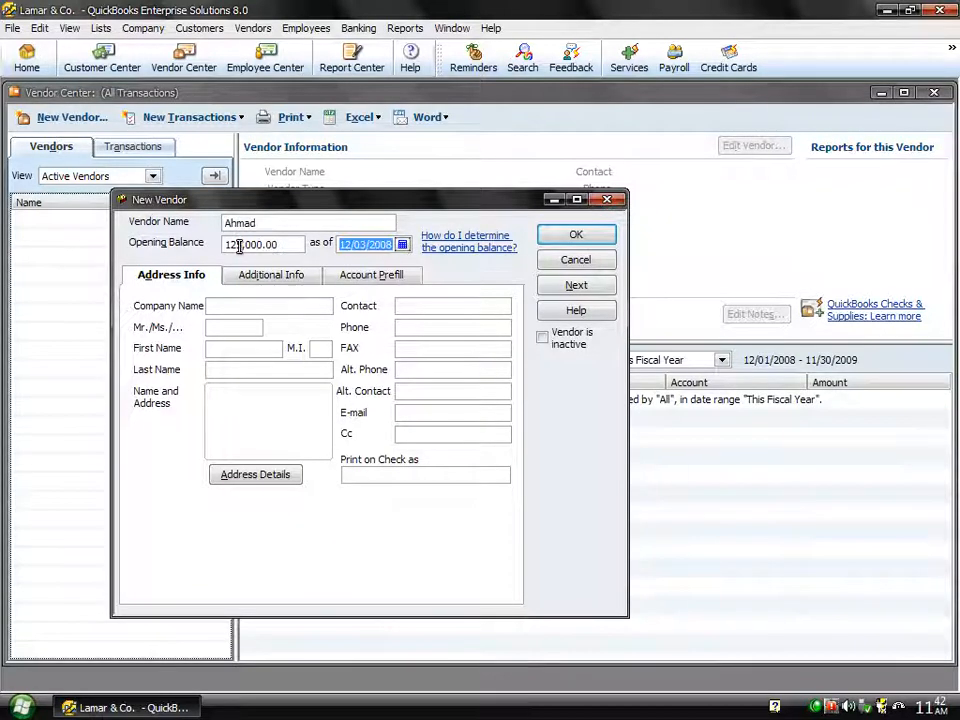
pyautogui.press('Tab')
# - Enter the vendor's company name and the contact person's first and last name
pyautogui.write('Ahmad ')
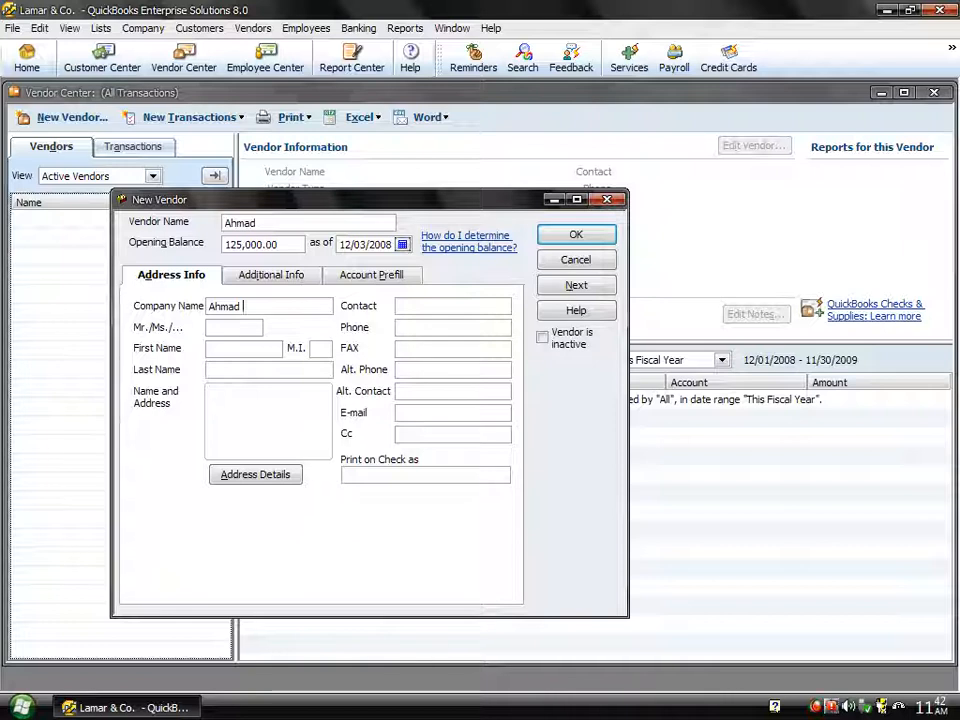
pyautogui.write('& Co.')
pyautogui.press('Tab')
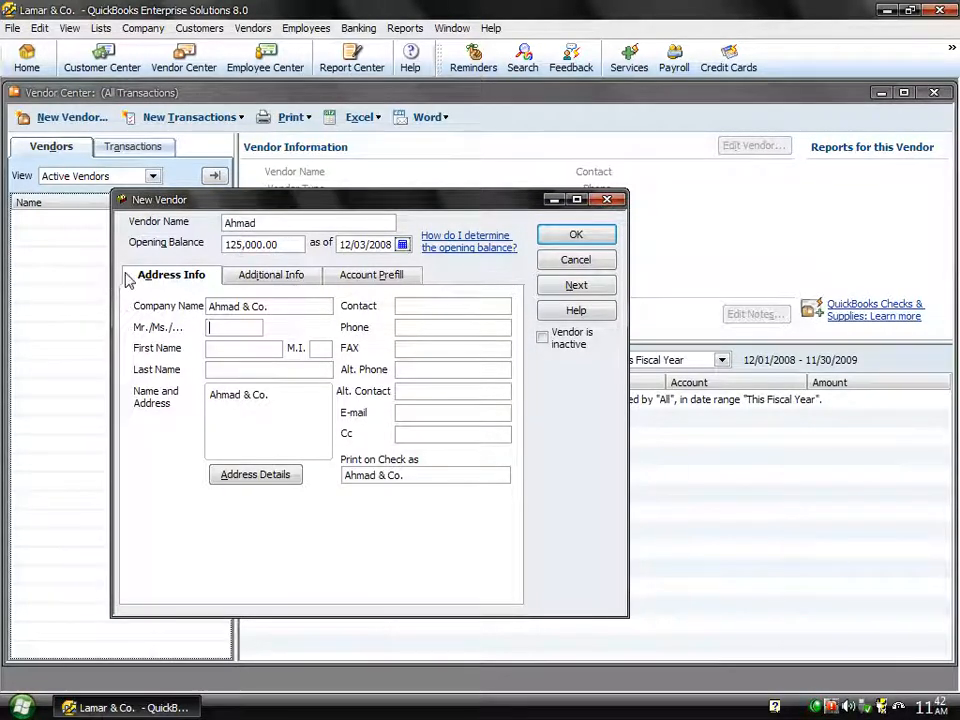
pyautogui.write('Ahmad')
pyautogui.press('Tab')
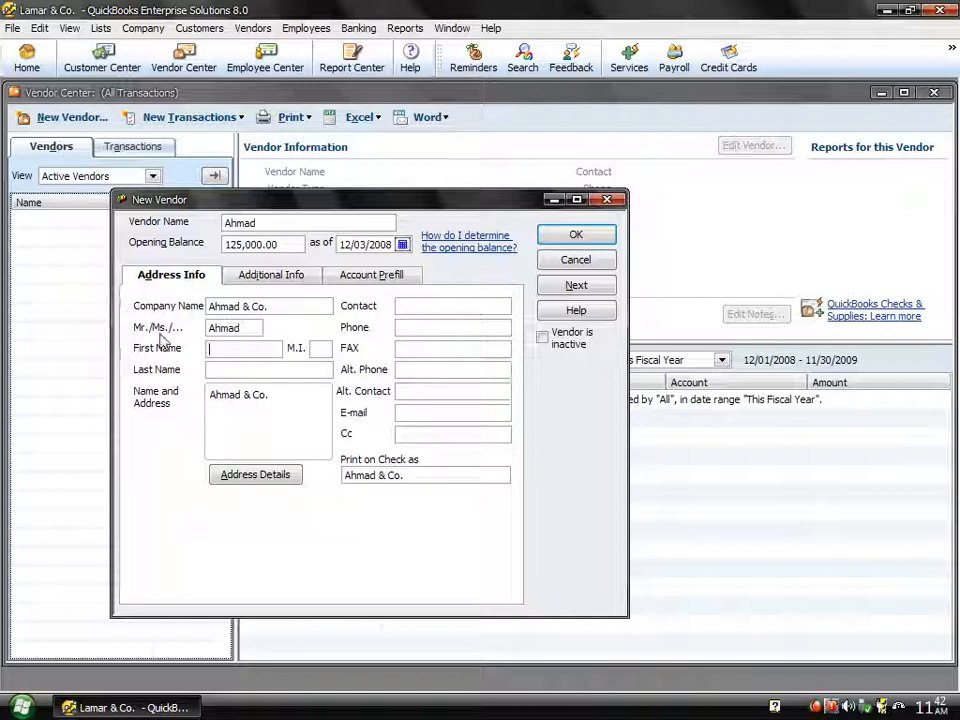
pyautogui.press('Tab')
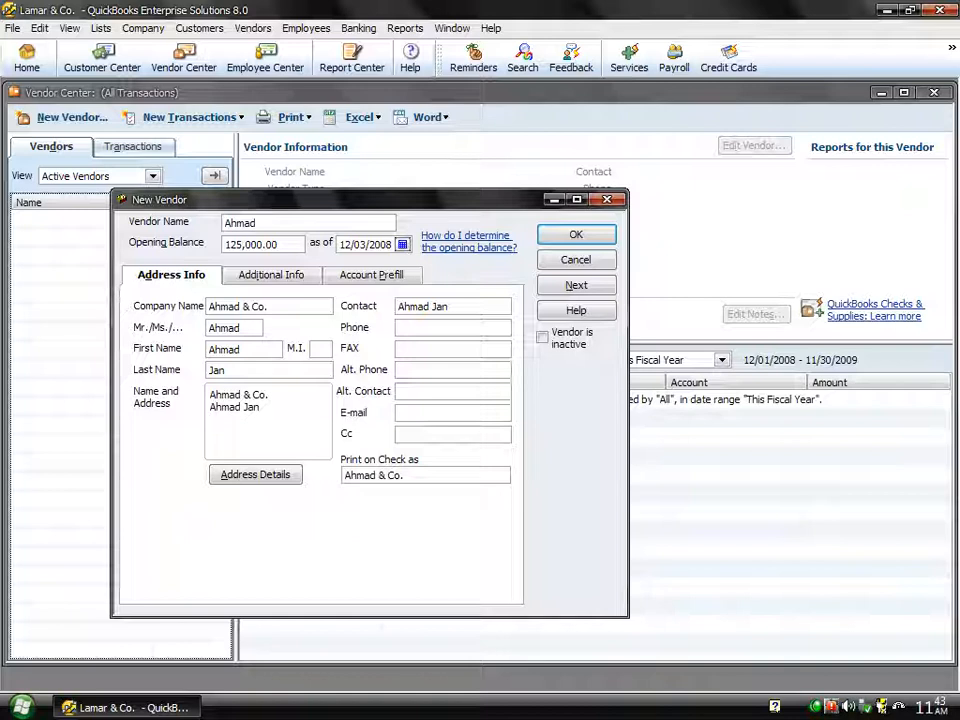
# - Add two street address lines to the vendor's mailing address
pyautogui.press('Return')
pyautogui.write('main road saddar bazzar')
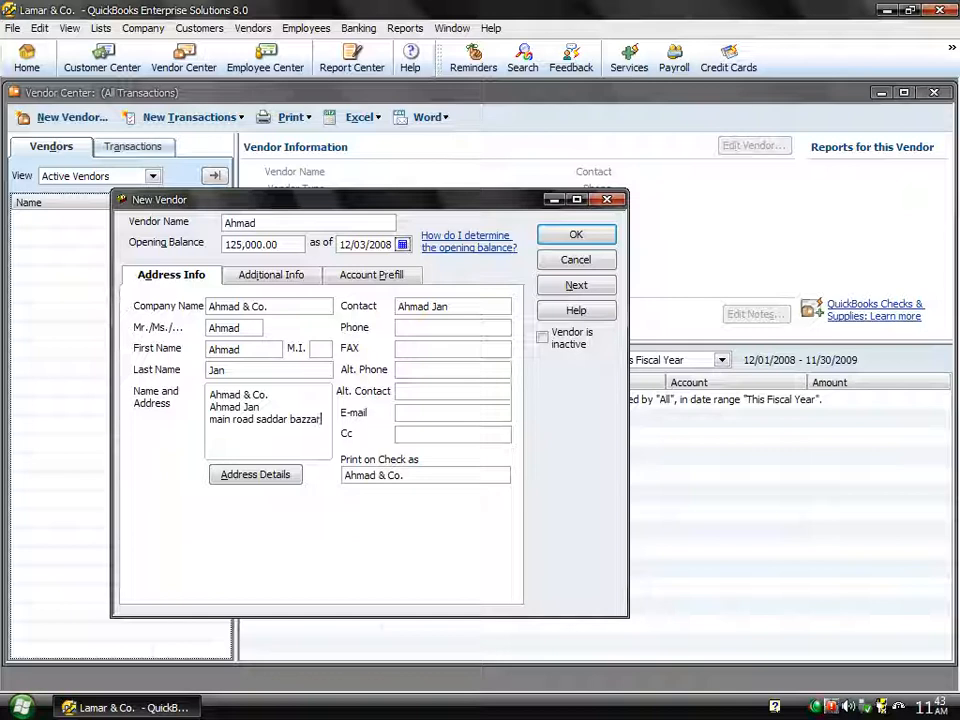
pyautogui.press('Return')
pyautogui.write('peshawar saddar')
# - In the detailed address editor, fill in the province, postal code and country
pyautogui.press('Tab')
pyautogui.press('Return')
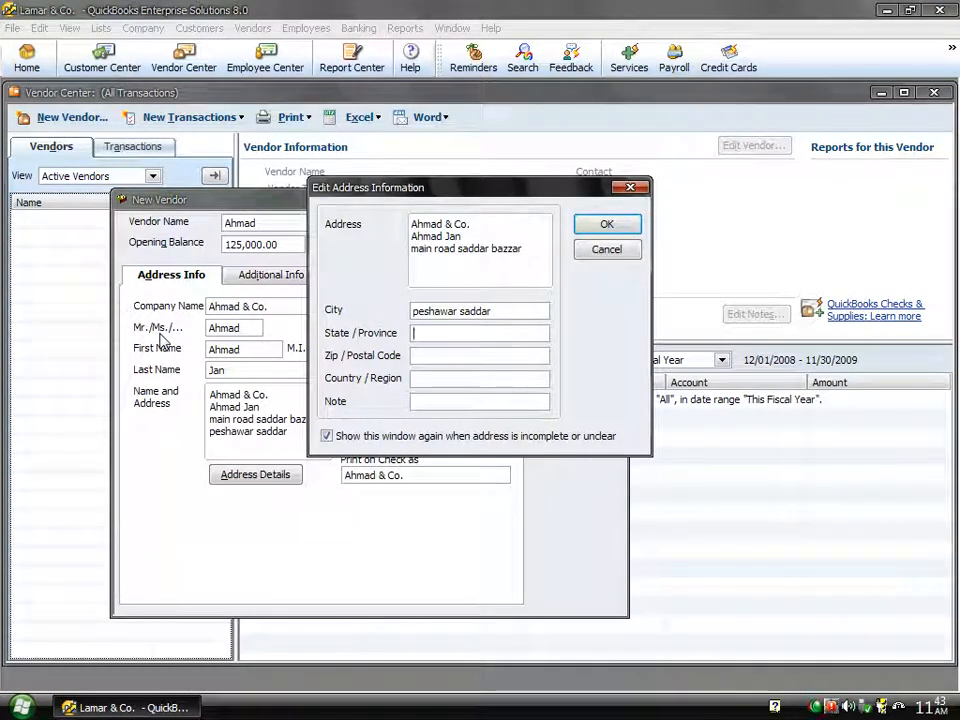
pyautogui.press('Tab')
pyautogui.write('nwfp')
pyautogui.press('Tab')
pyautogui.write('25000')
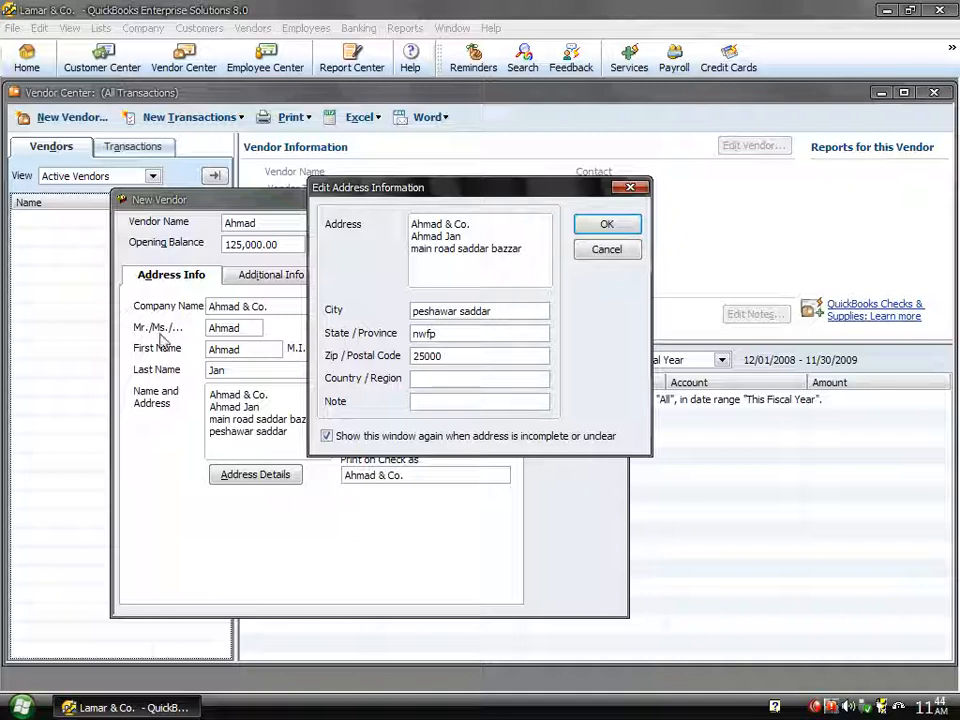
pyautogui.press('Tab')
pyautogui.write('Pakistan')
# - Replace the junk note with a referral note and confirm the address details
pyautogui.press('Tab')
pyautogui.write('s')
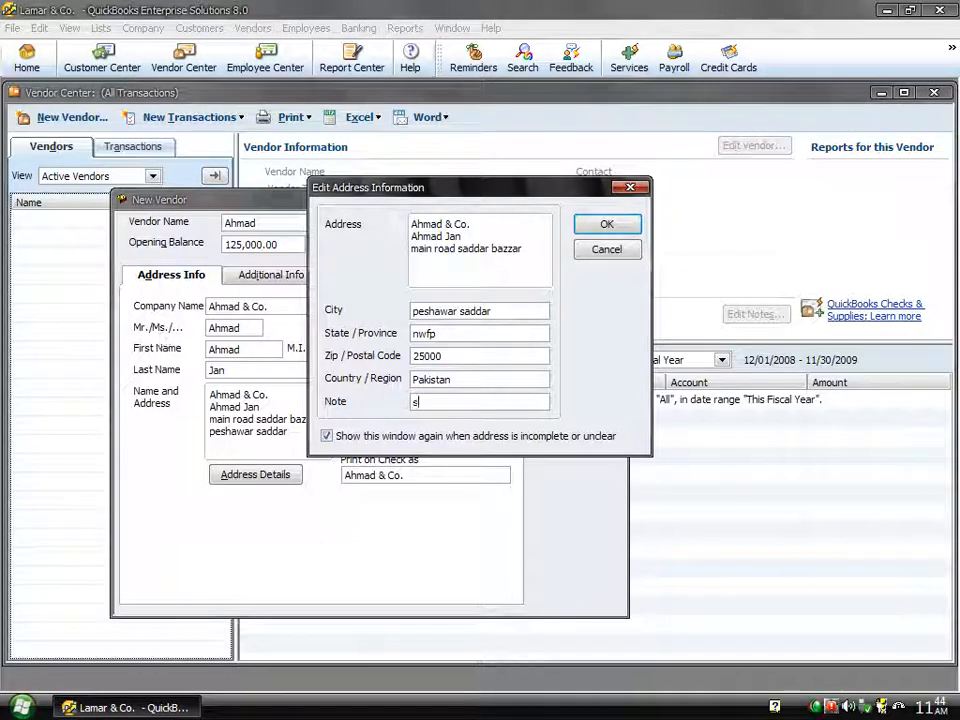
pyautogui.write('gfg sssgs fsf sf sfsf s')
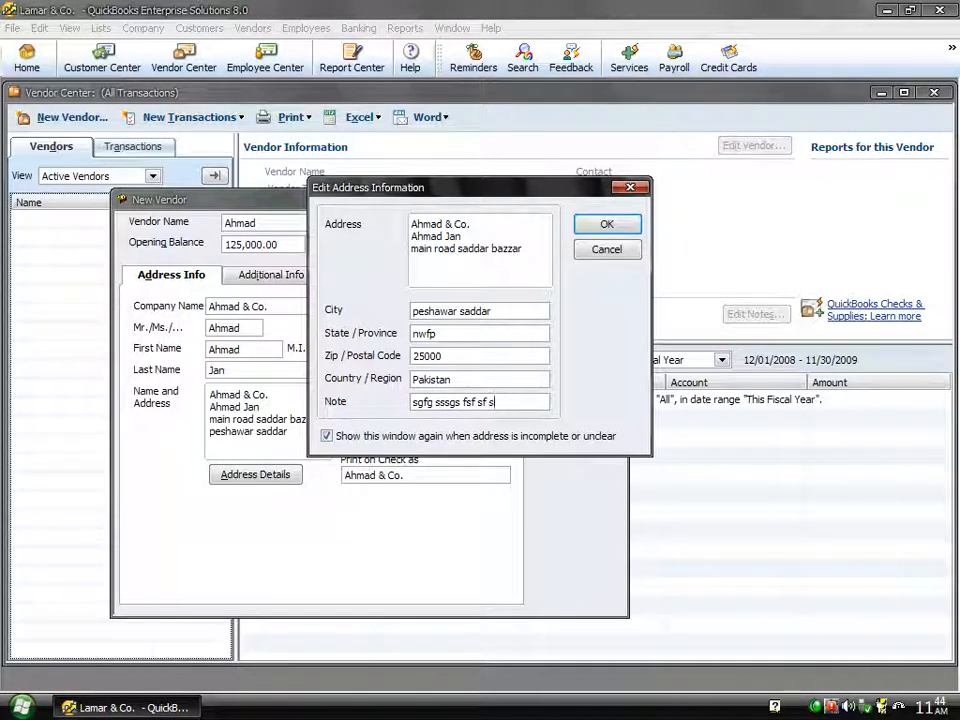
pyautogui.press('BackSpace')
pyautogui.press('BackSpace')
pyautogui.press('BackSpace')
pyautogui.press('BackSpace')
pyautogui.press('BackSpace')
pyautogui.press('BackSpace')
pyautogui.press('BackSpace')
pyautogui.press('BackSpace')
pyautogui.press('BackSpace')
pyautogui.press('BackSpace')
pyautogui.press('BackSpace')
pyautogui.press('BackSpace')
pyautogui.press('BackSpace')
pyautogui.press('BackSpace')
pyautogui.press('BackSpace')
pyautogui.press('BackSpace')
pyautogui.press('BackSpace')
pyautogui.press('BackSpace')
pyautogui.press('BackSpace')
pyautogui.press('BackSpace')
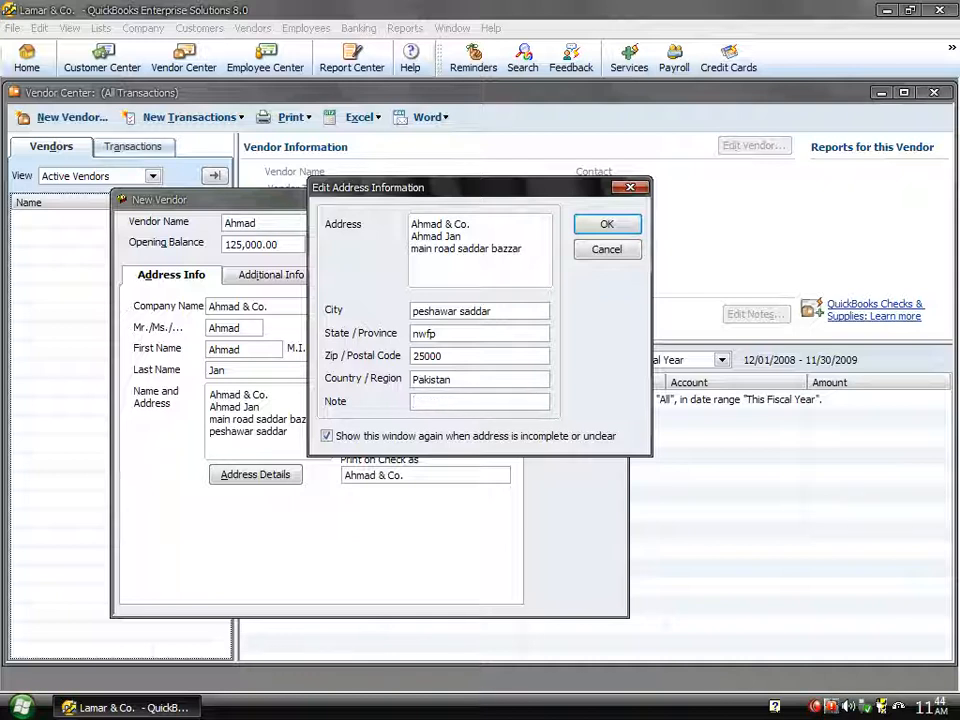
pyautogui.write('Ahmad refered ')
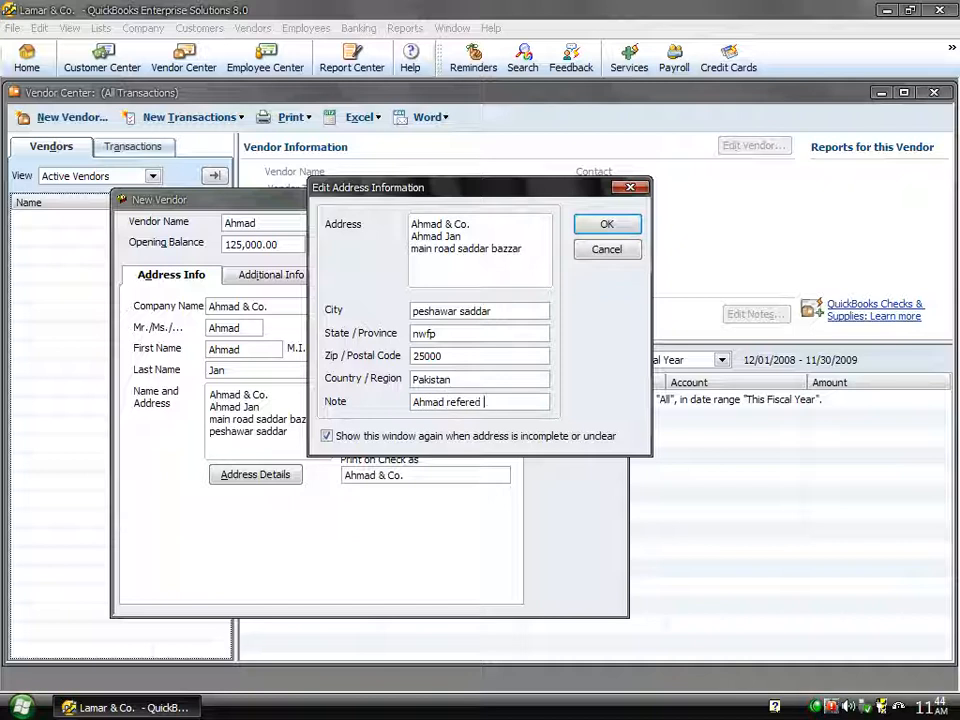
pyautogui.write('by Amin')
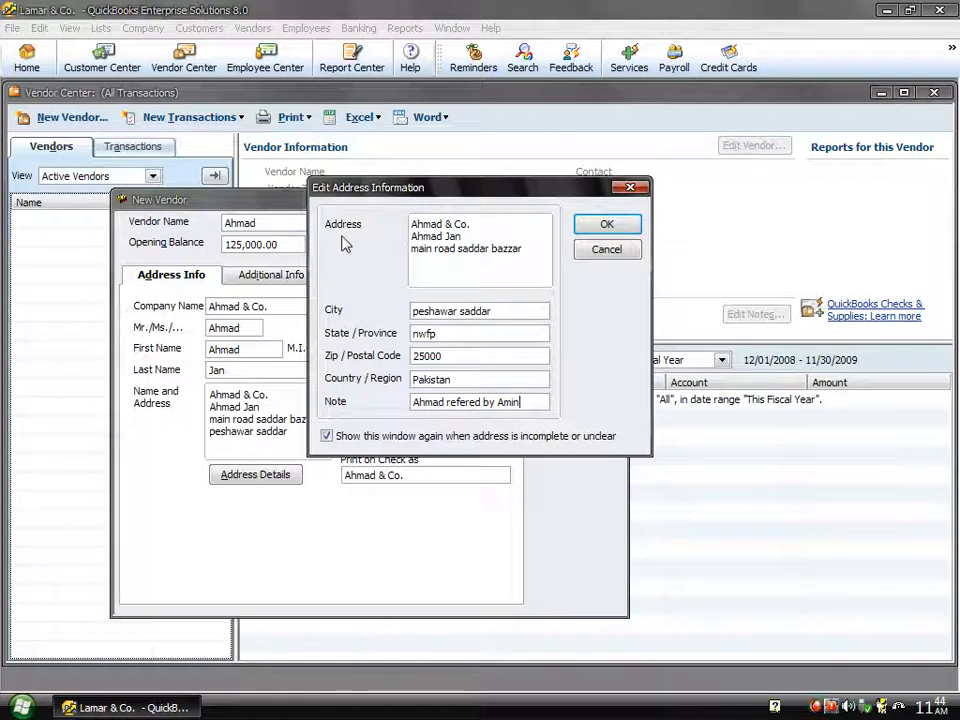
pyautogui.click(606, 224)
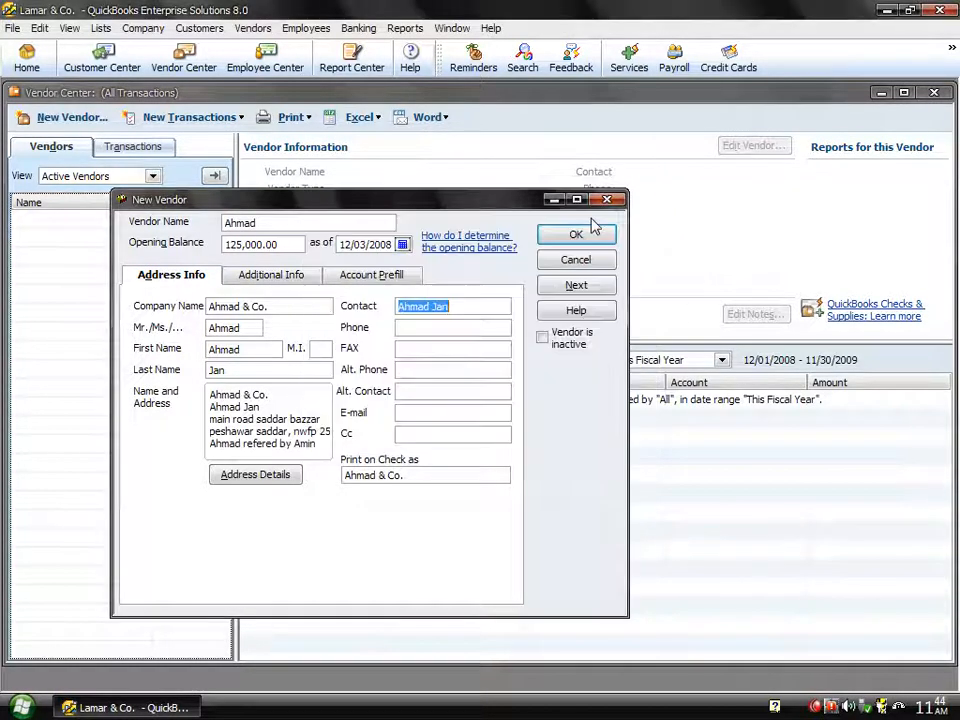
# - Enter the vendor's phone, fax and alternate phone numbers
pyautogui.click(453, 308)
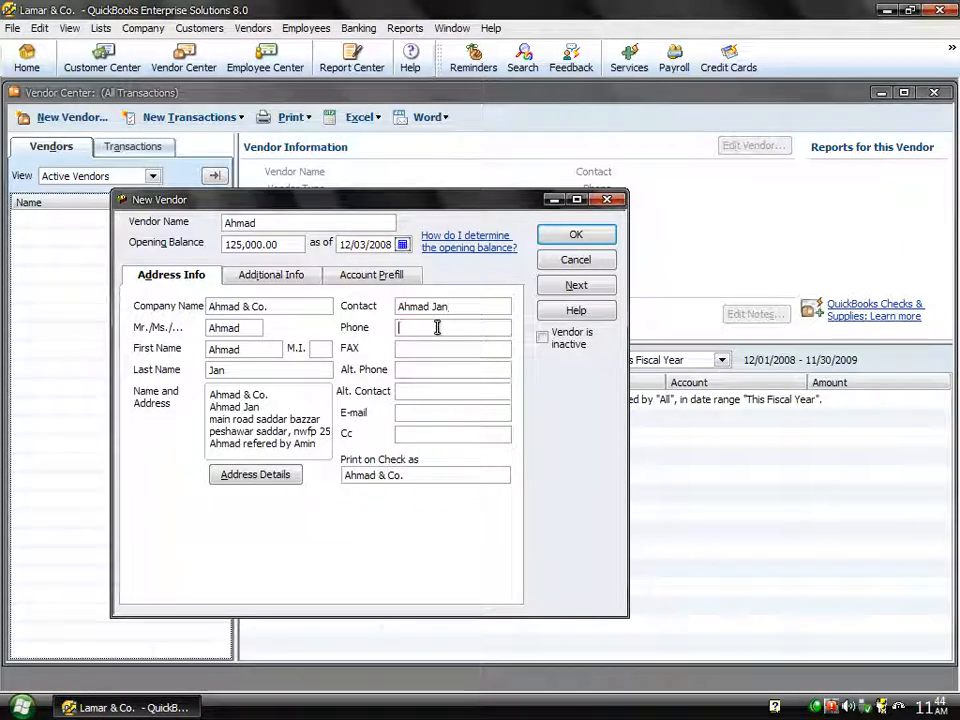
pyautogui.click(437, 327)
pyautogui.write('544356')
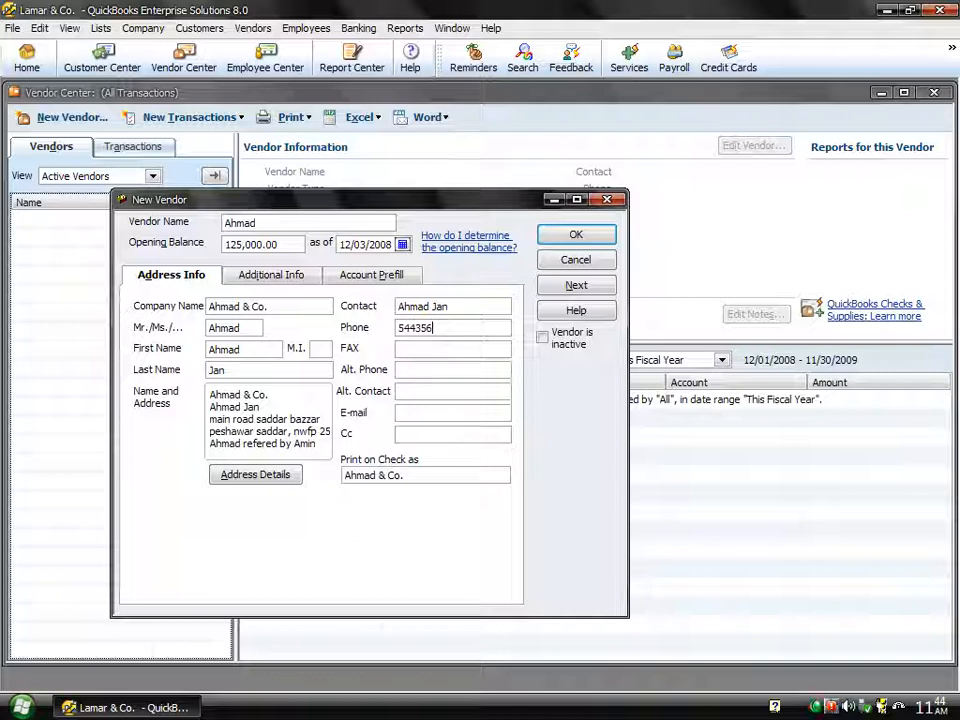
pyautogui.press('Tab')
pyautogui.write('2234323')
pyautogui.press('Tab')
pyautogui.write('4456574')
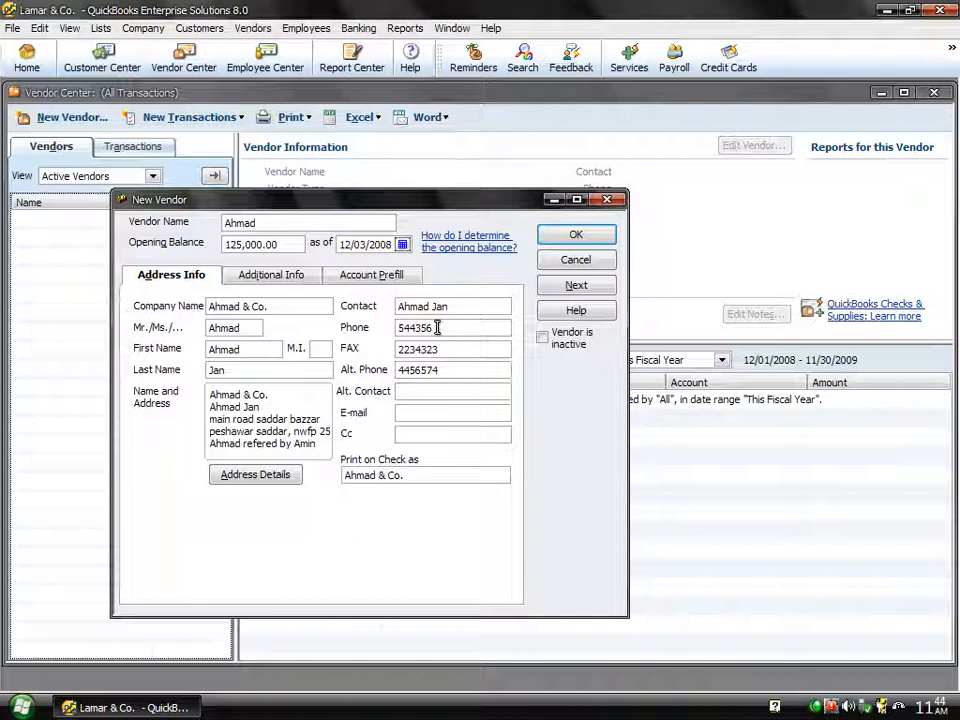
# - Enter the alternate contact's name, the vendor's e-mail and the Cc e-mail address
pyautogui.write('Waqar')
pyautogui.press('Tab')
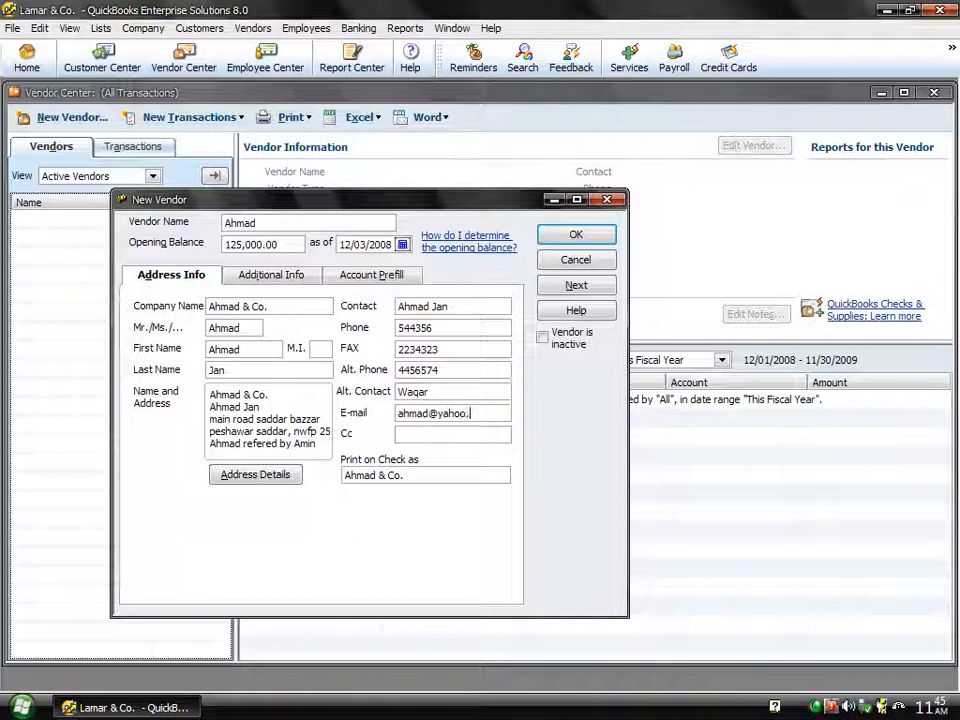
pyautogui.click(437, 327)
pyautogui.click(420, 434)
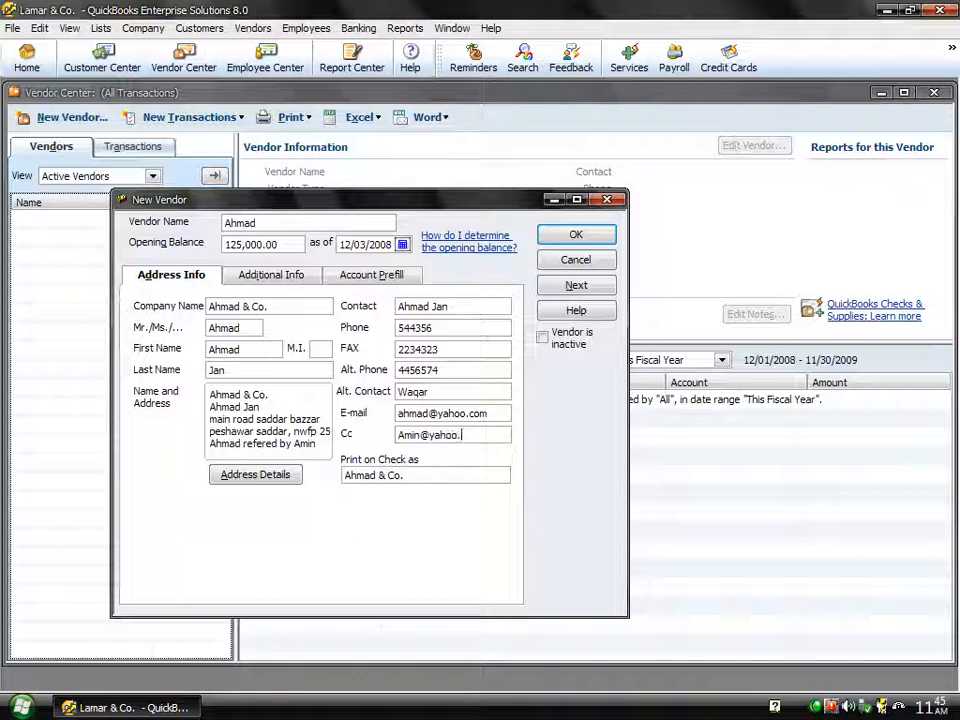
pyautogui.click(429, 472)
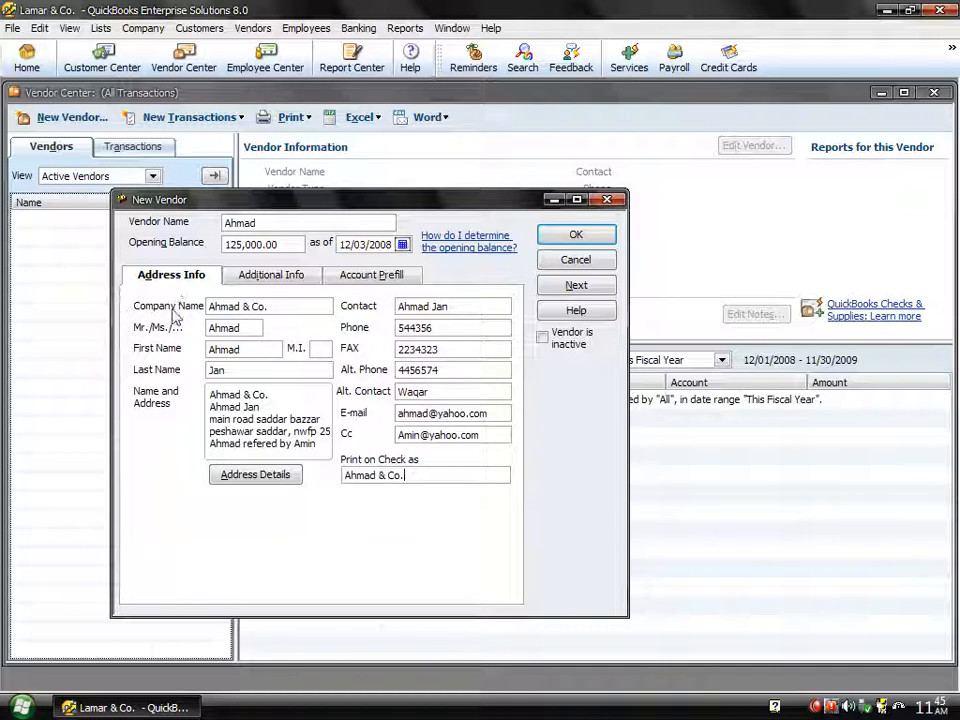
# - On Additional Info, enter the vendor's account number and open the vendor Type list
pyautogui.click(267, 280)
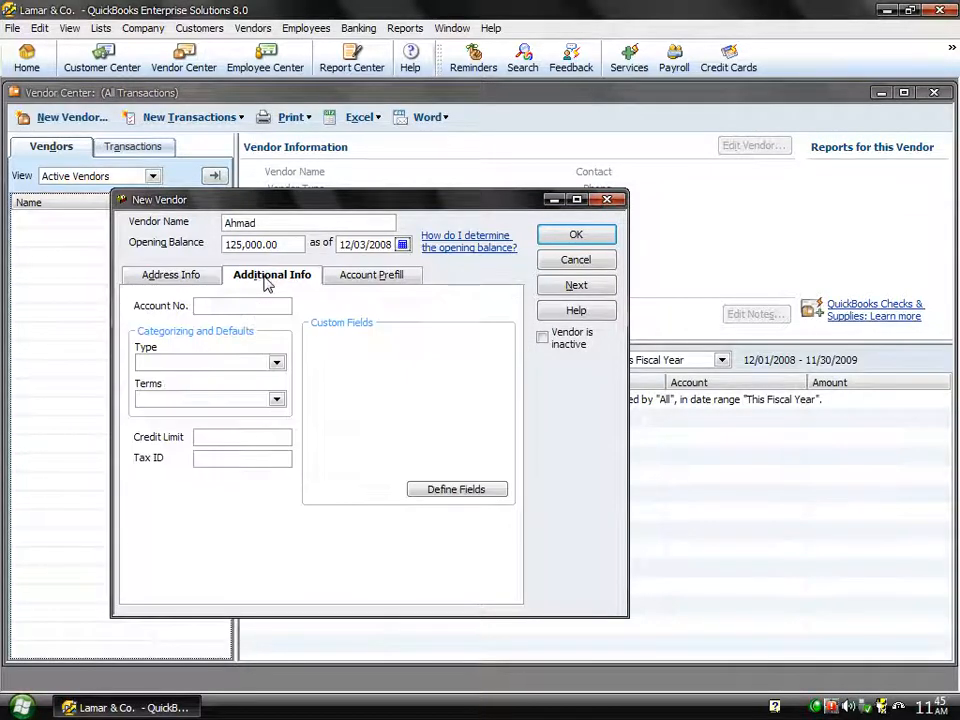
pyautogui.click(230, 304)
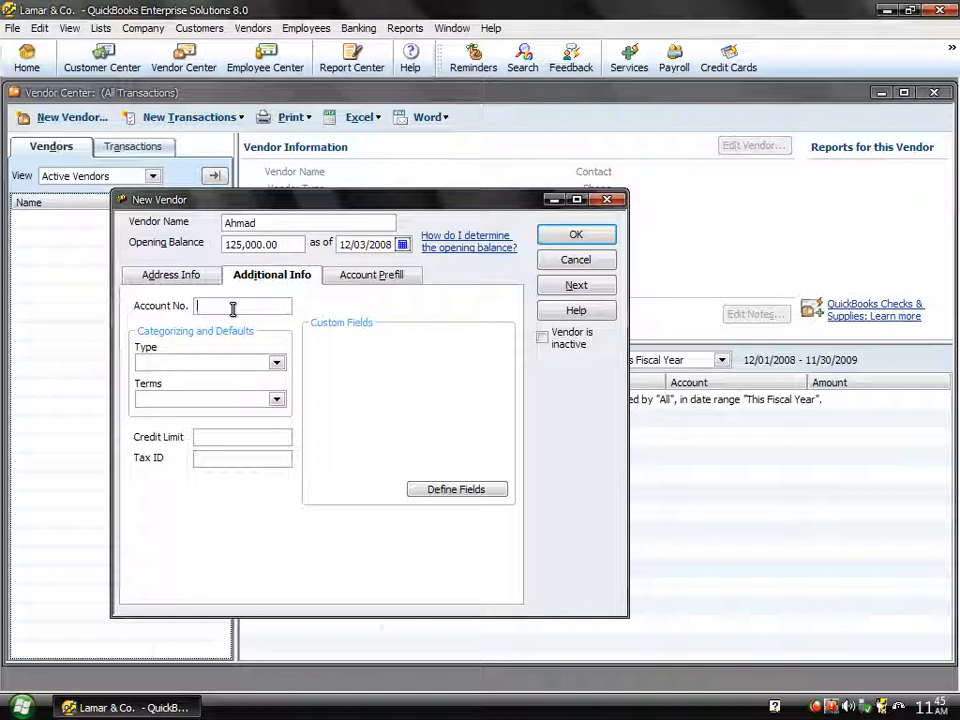
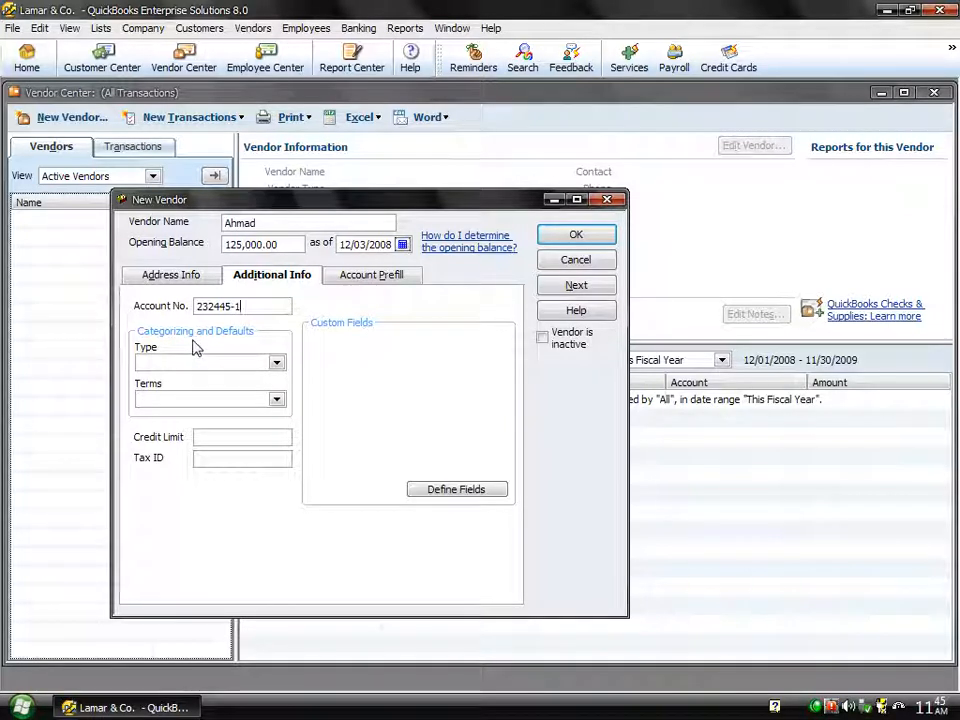
pyautogui.click(277, 364)
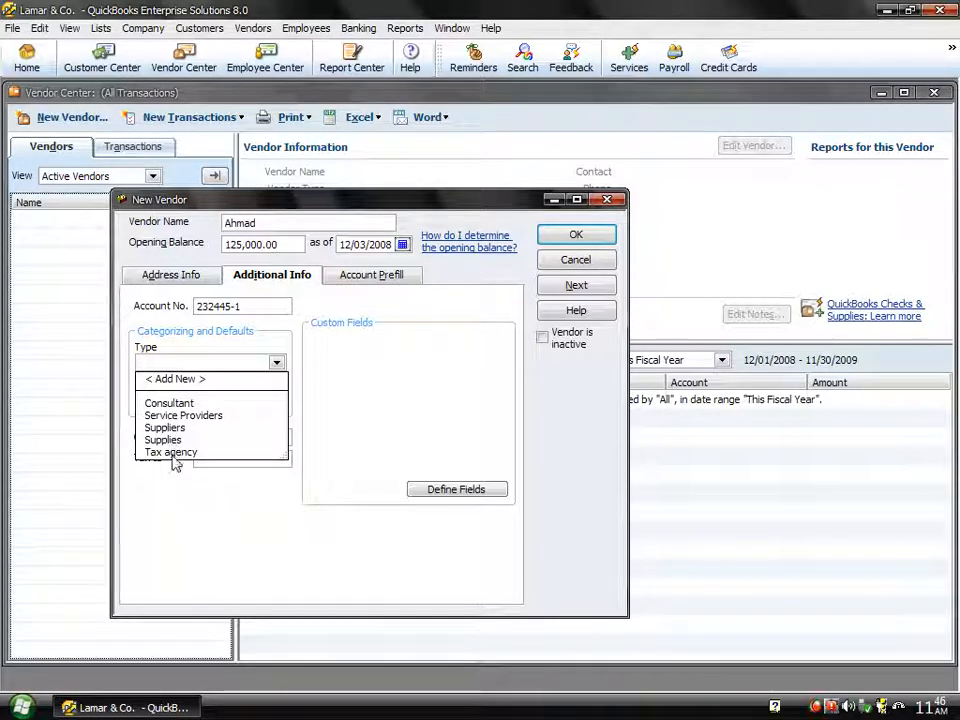
# - Add a new vendor type named Peshawar
pyautogui.click(175, 380)
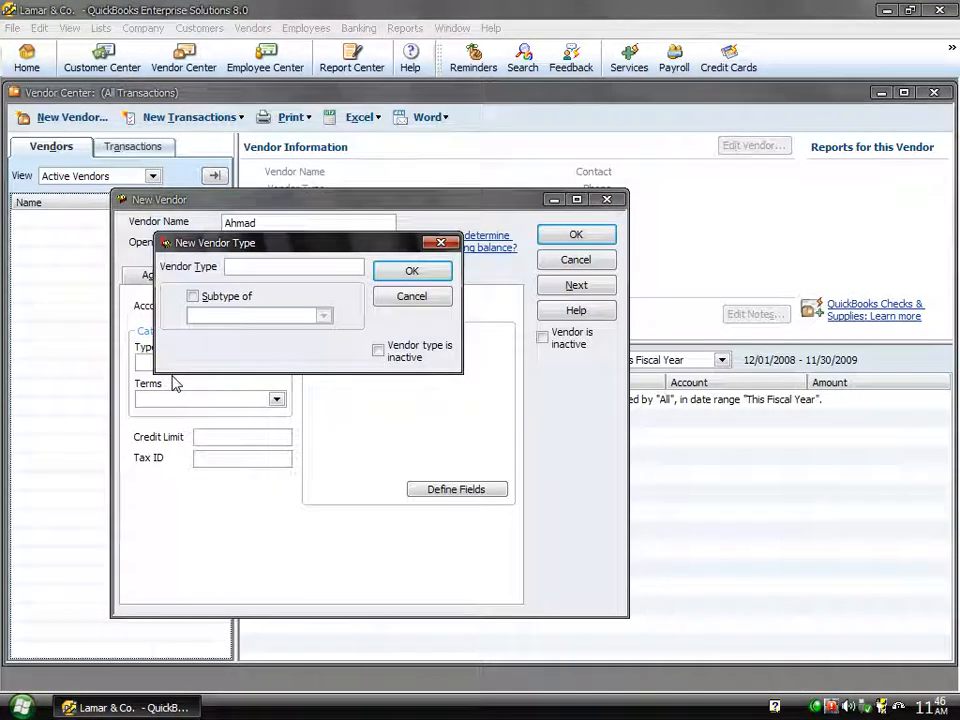
pyautogui.write('Peshawar')
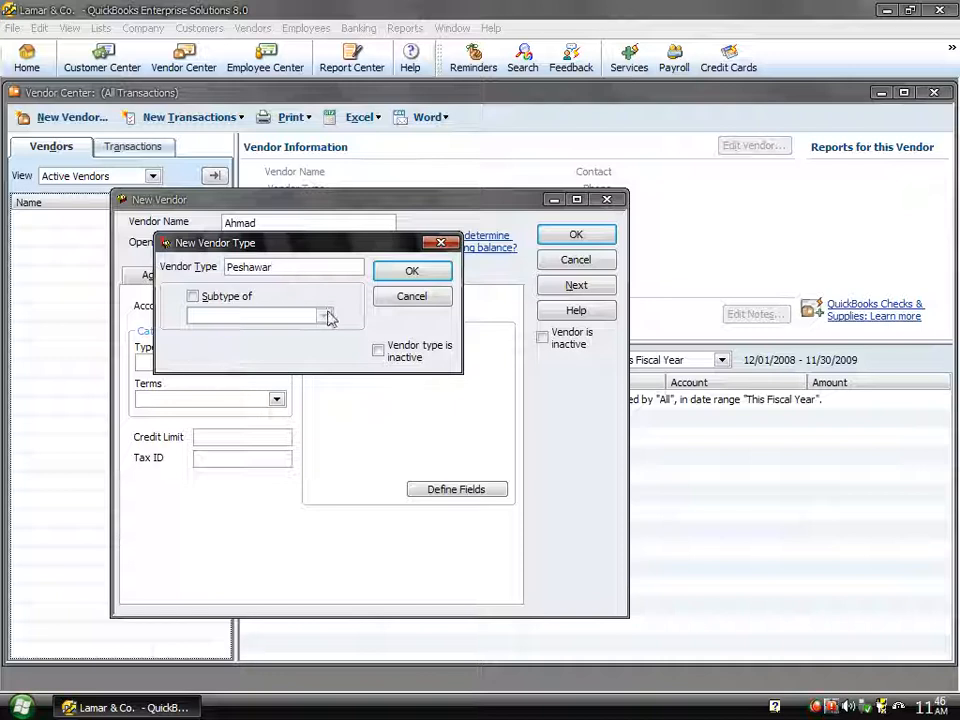
pyautogui.click(420, 278)
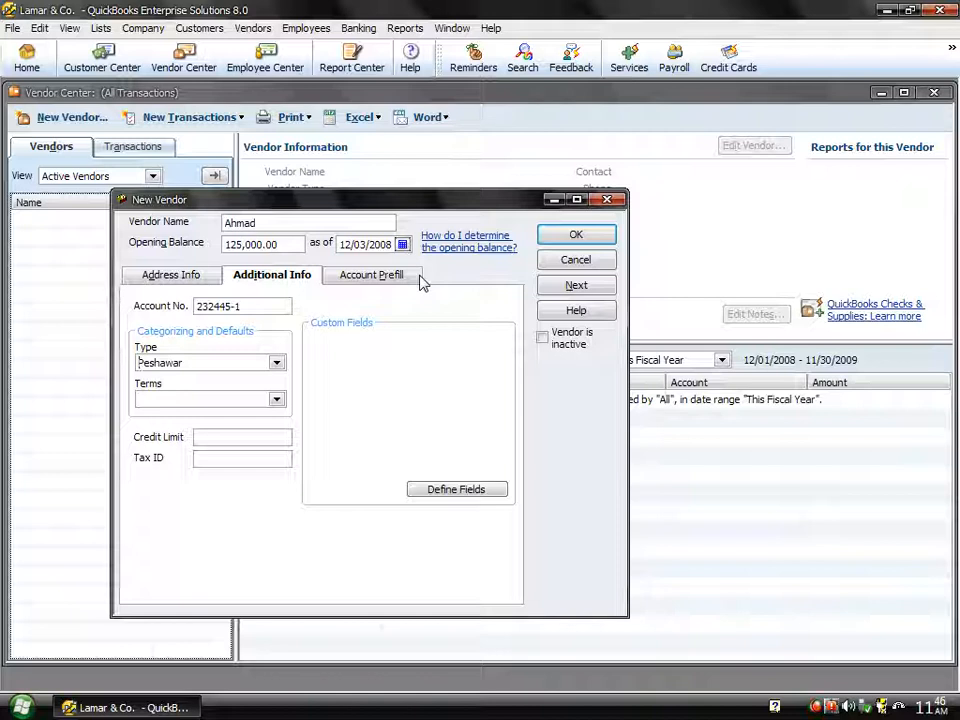
# - Confirm Peshawar as the vendor type and bring up the Terms choices
pyautogui.click(276, 364)
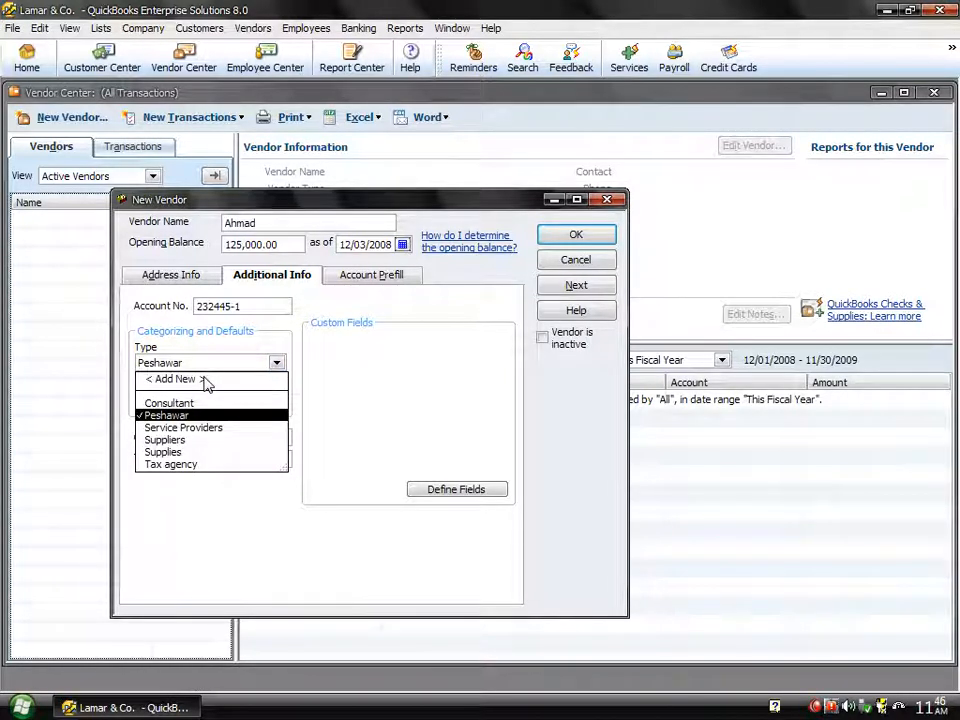
pyautogui.click(276, 366)
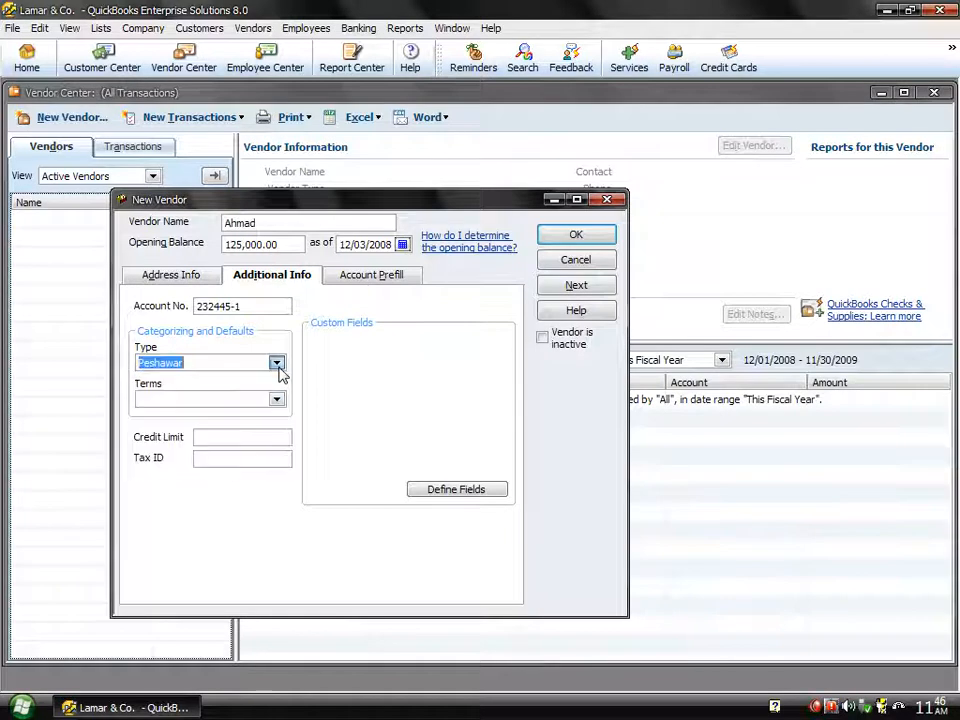
pyautogui.click(223, 400)
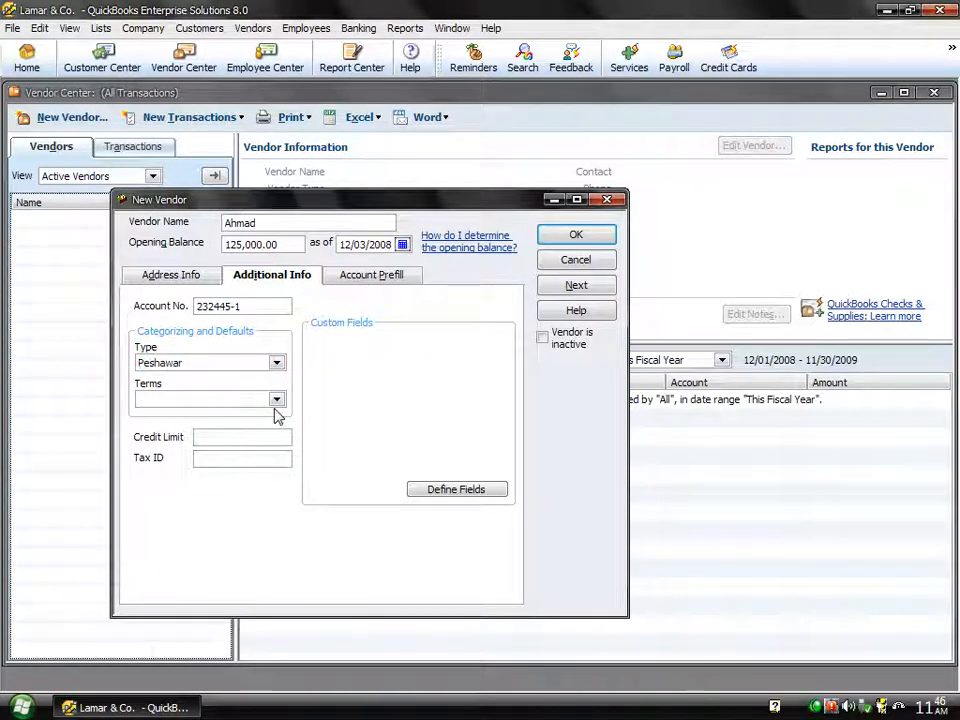
pyautogui.click(276, 400)
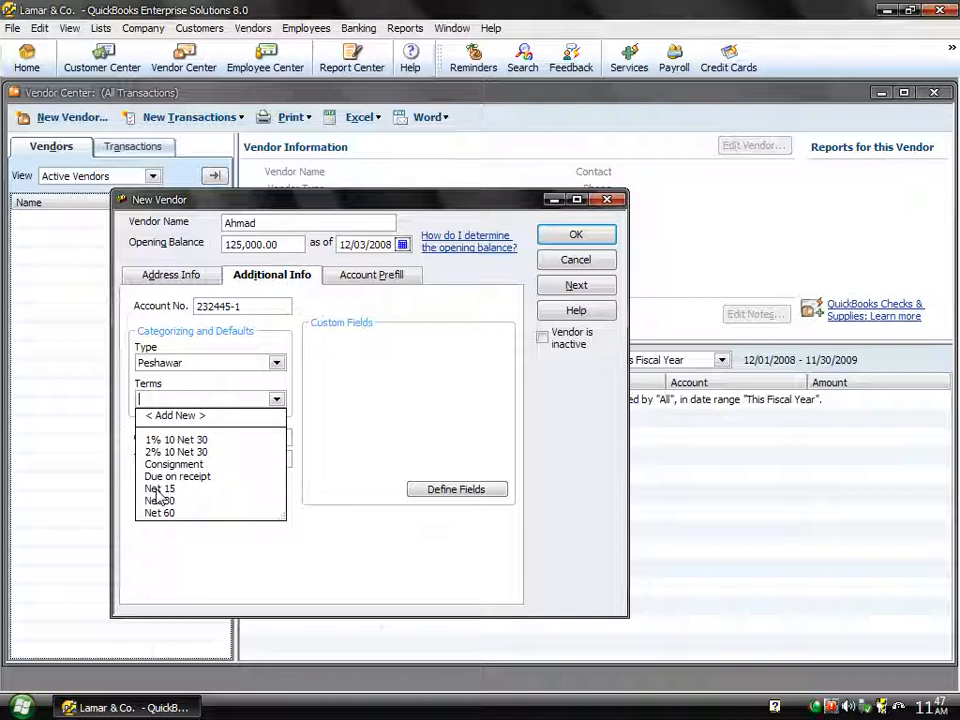
# - Create '3% 15 Net 45' terms: net due in 45 days, 3% discount within 15 days
pyautogui.click(178, 416)
pyautogui.write('3%')
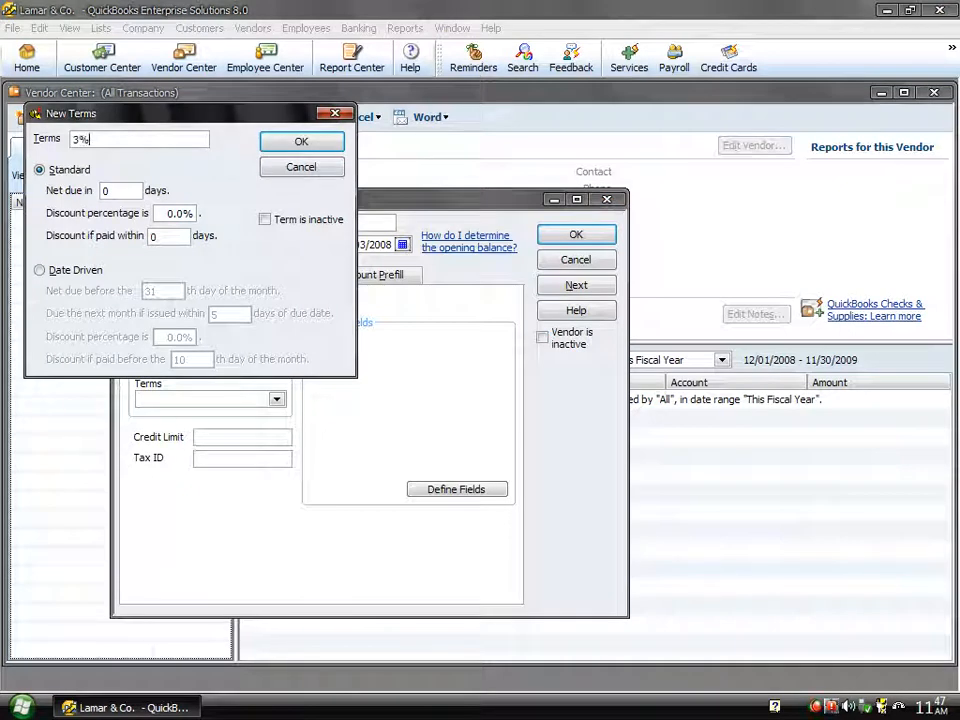
pyautogui.write(' 15 Net 45')
pyautogui.doubleClick(105, 190)
pyautogui.write('45')
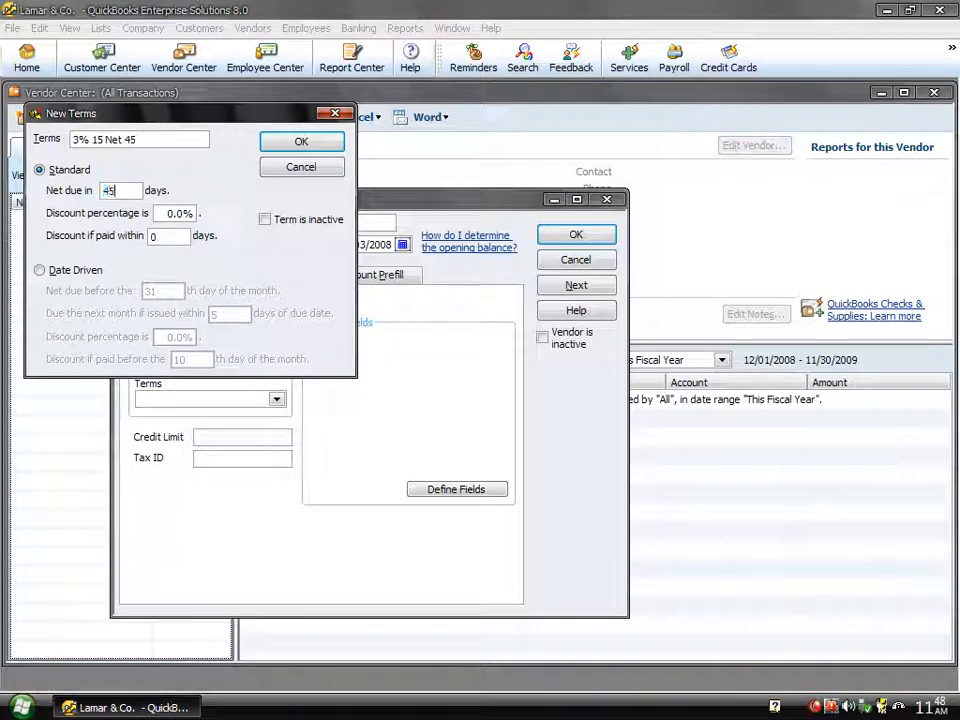
pyautogui.click(166, 208)
pyautogui.write('3')
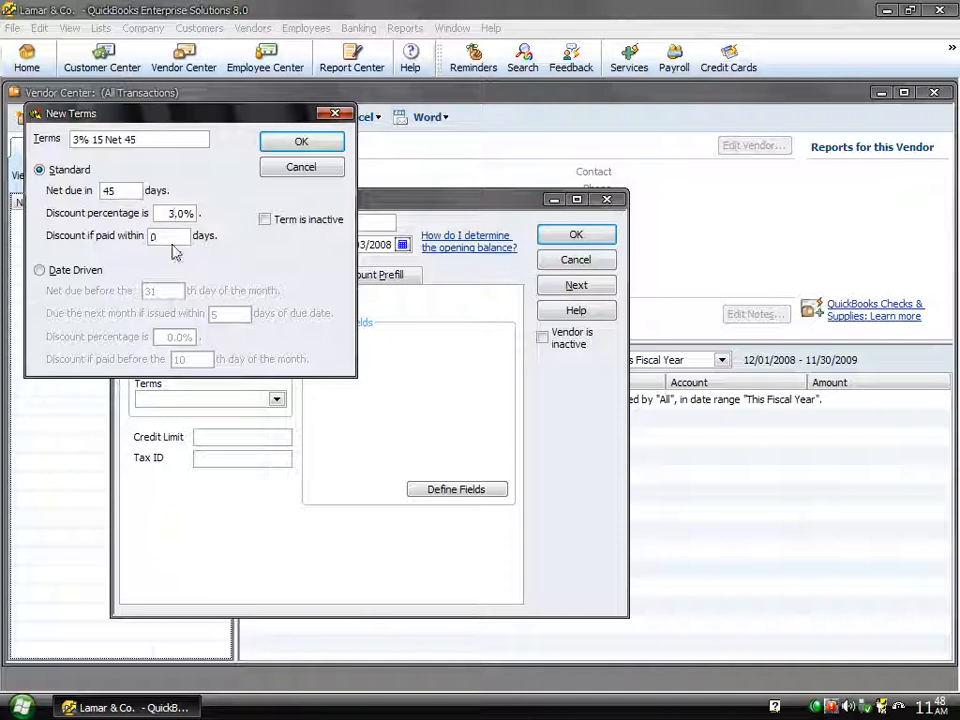
pyautogui.click(171, 237)
pyautogui.write('15')
pyautogui.click(311, 149)
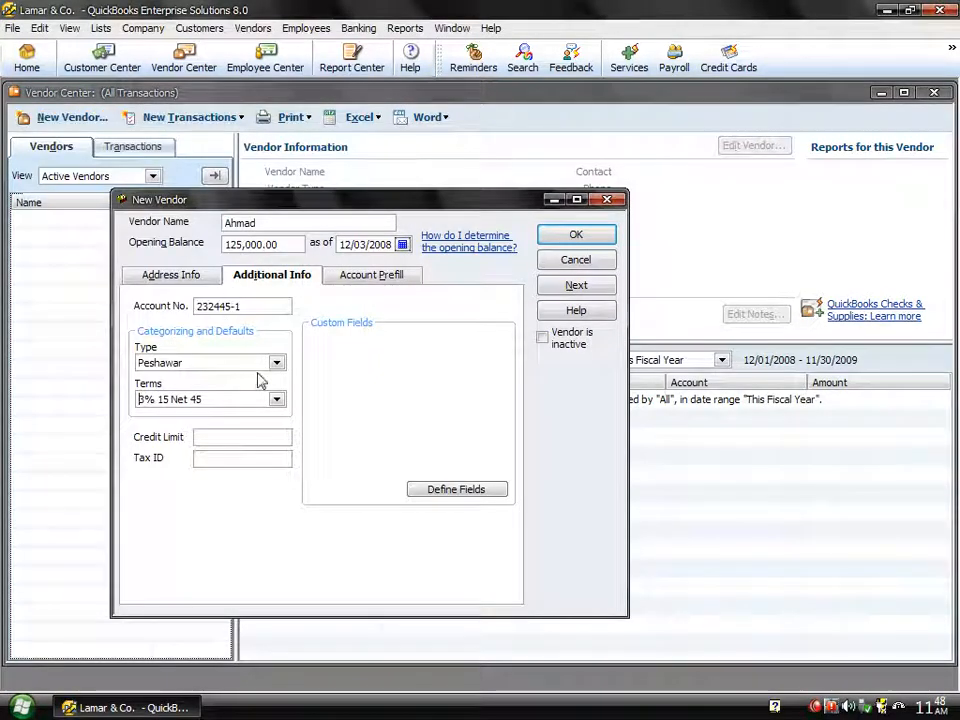
# - Keep 3% 15 Net 45 as the terms and enter a 2,545,000.00 credit limit
pyautogui.click(277, 399)
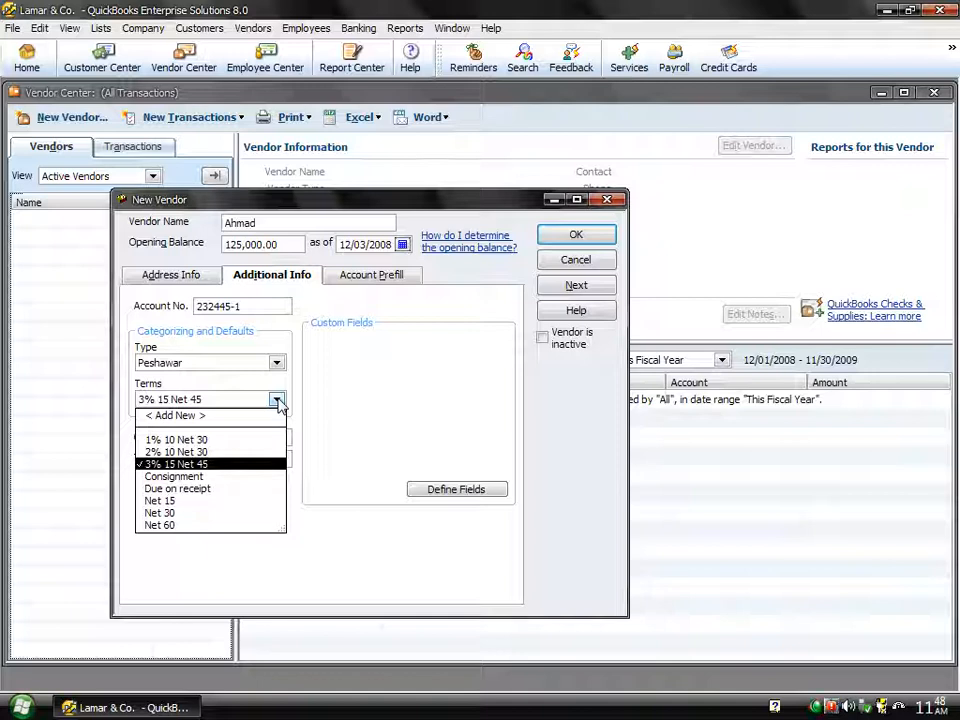
pyautogui.click(277, 400)
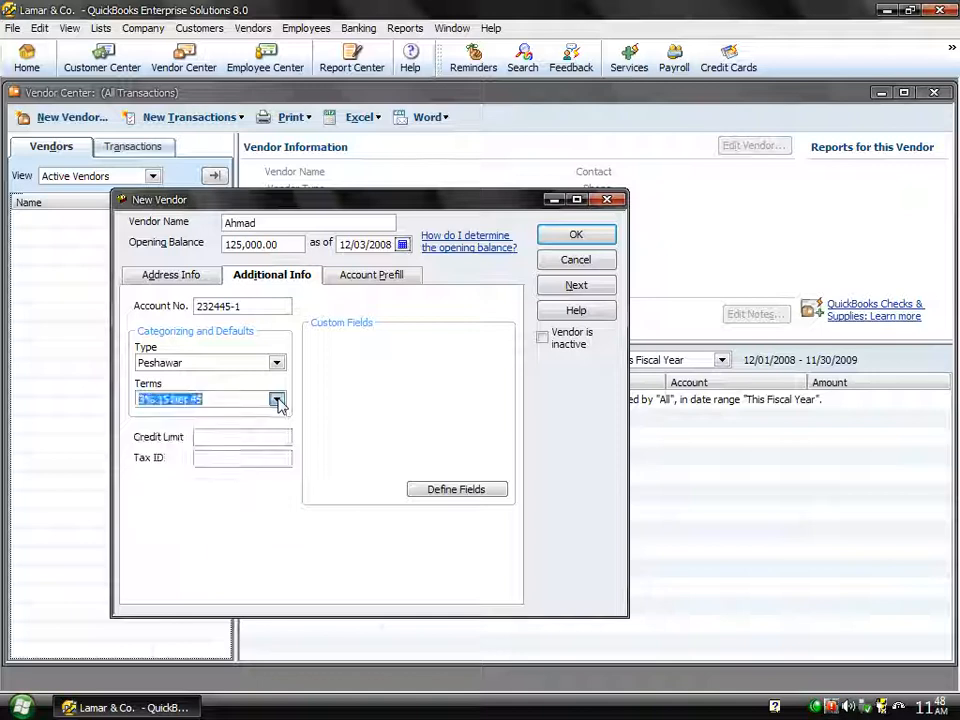
pyautogui.click(233, 435)
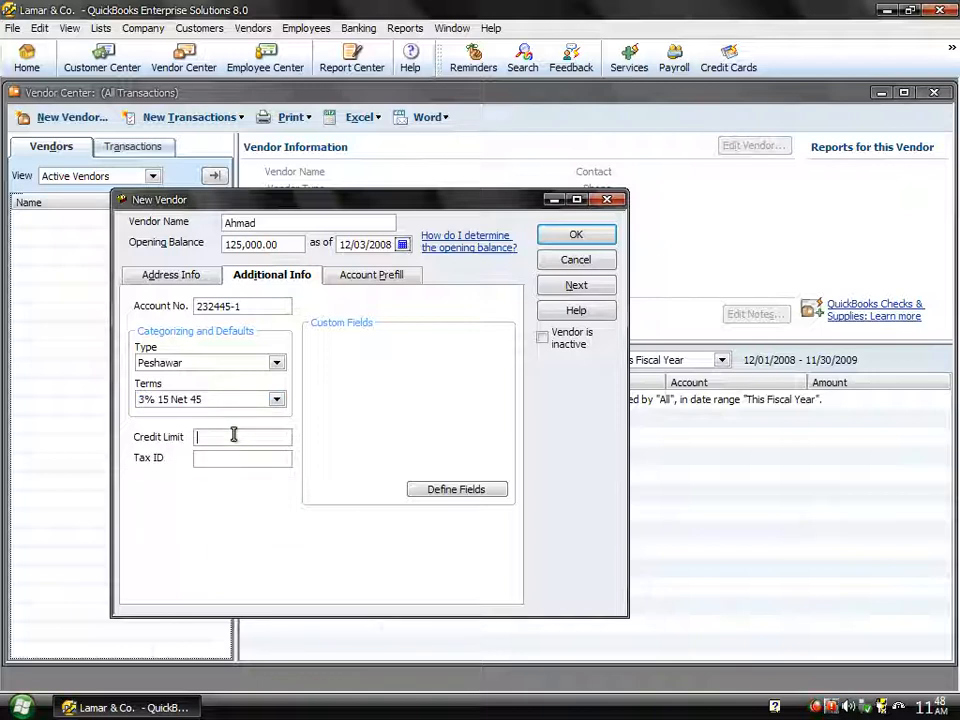
pyautogui.write('2545000')
pyautogui.click(213, 461)
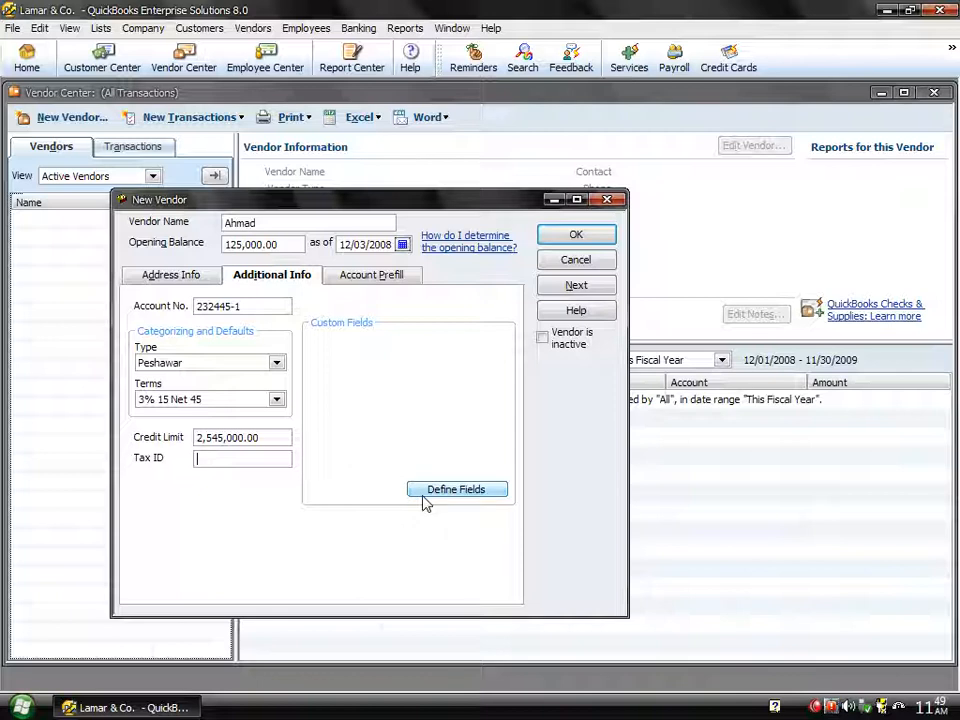
pyautogui.click(206, 282)
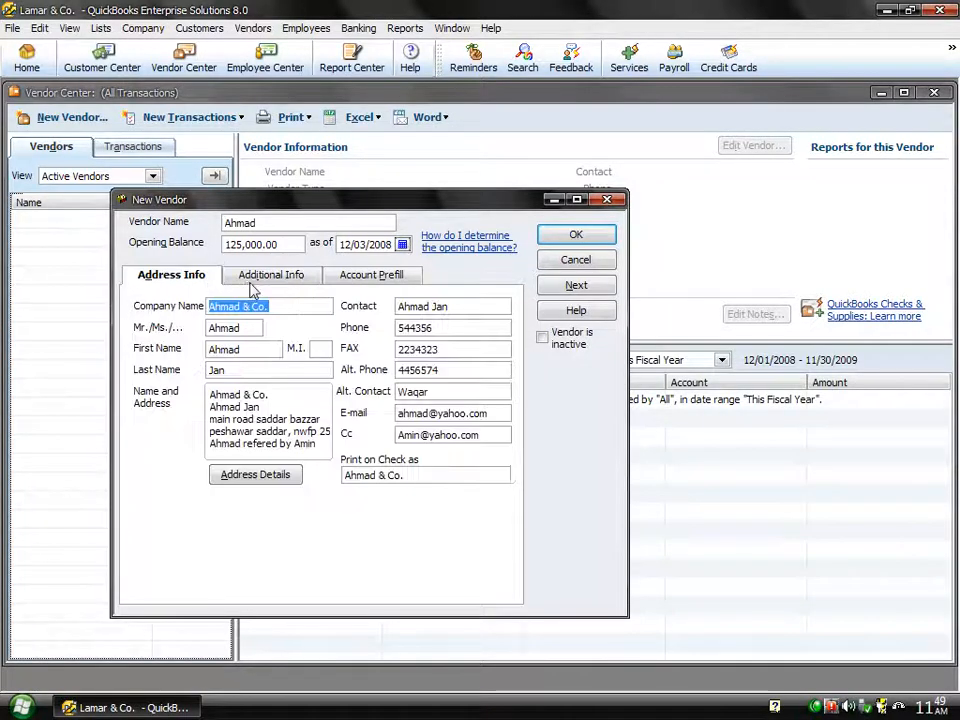
pyautogui.click(262, 276)
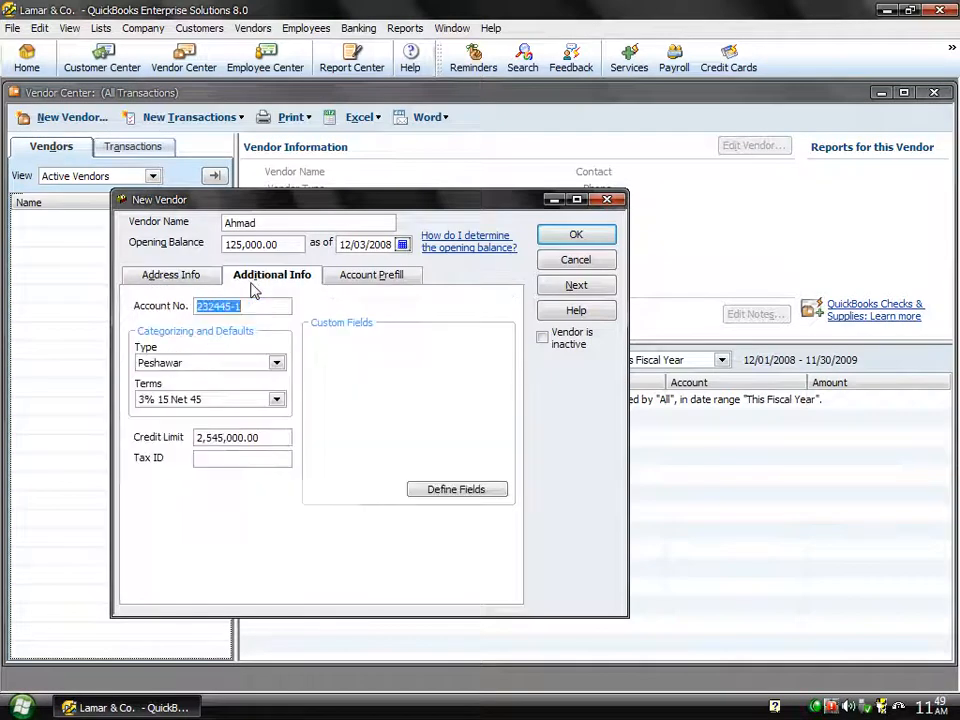
# - Define a vendor custom field labelled 'Mobile No' and suppress the custom-field notice
pyautogui.click(430, 490)
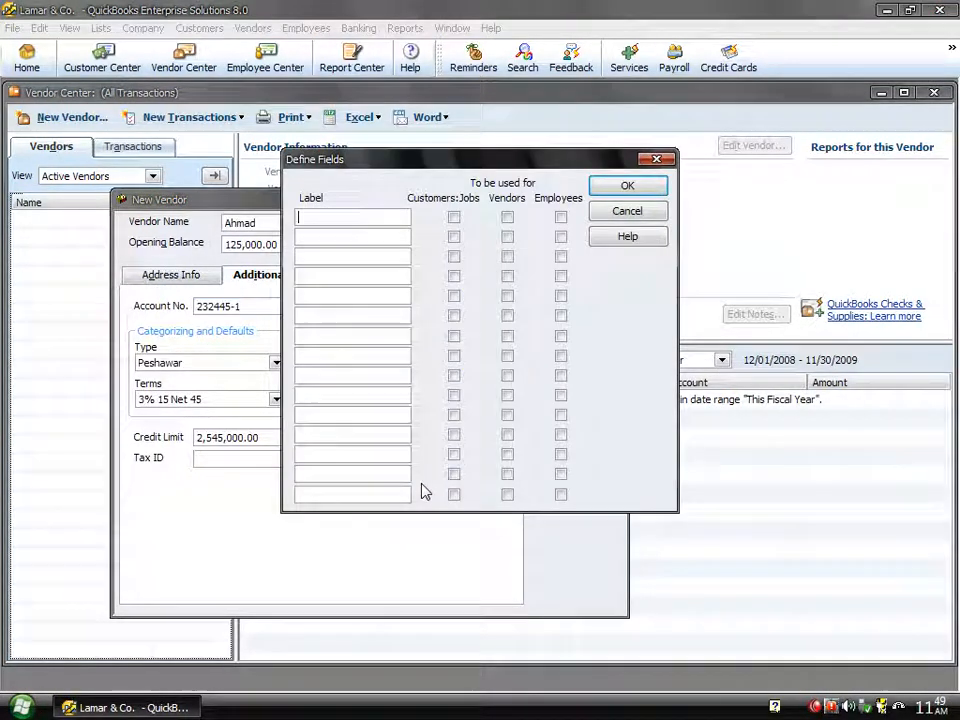
pyautogui.click(508, 217)
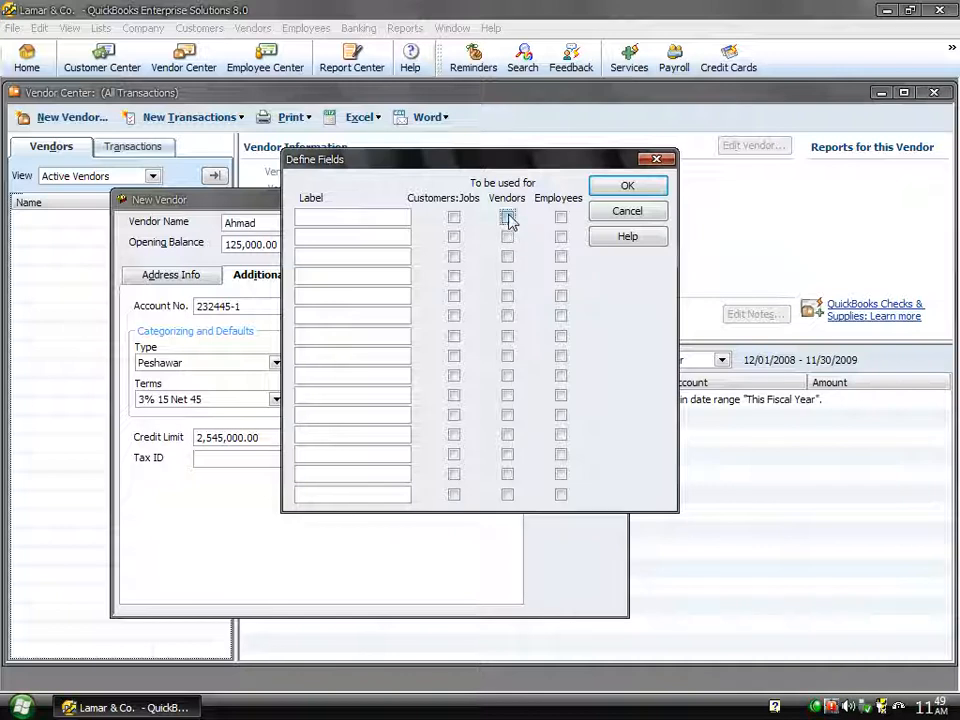
pyautogui.click(389, 214)
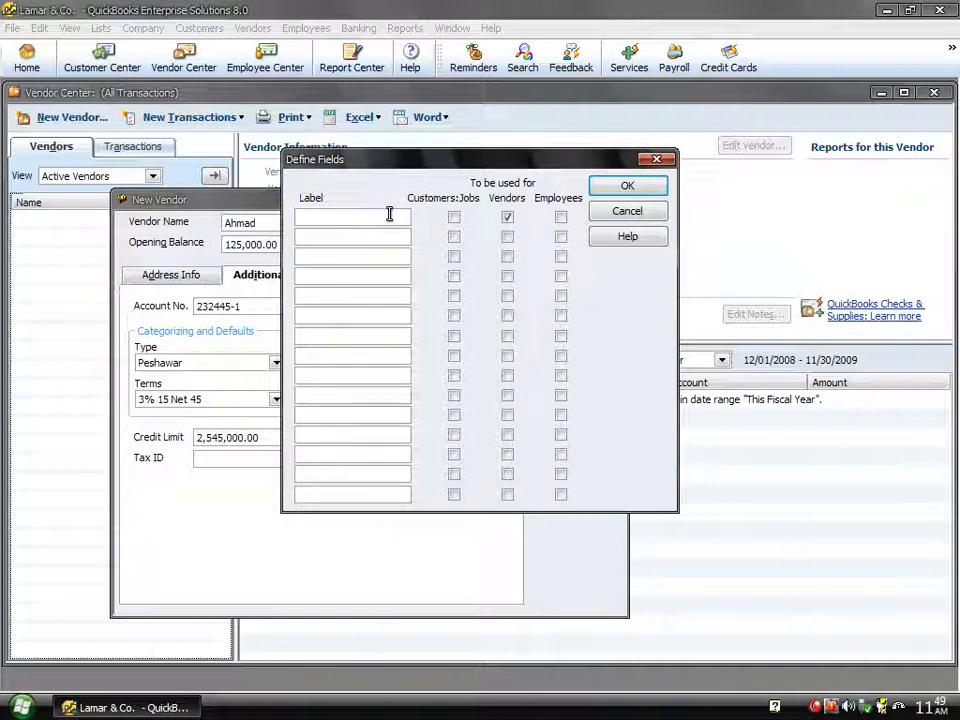
pyautogui.write('Mobile No')
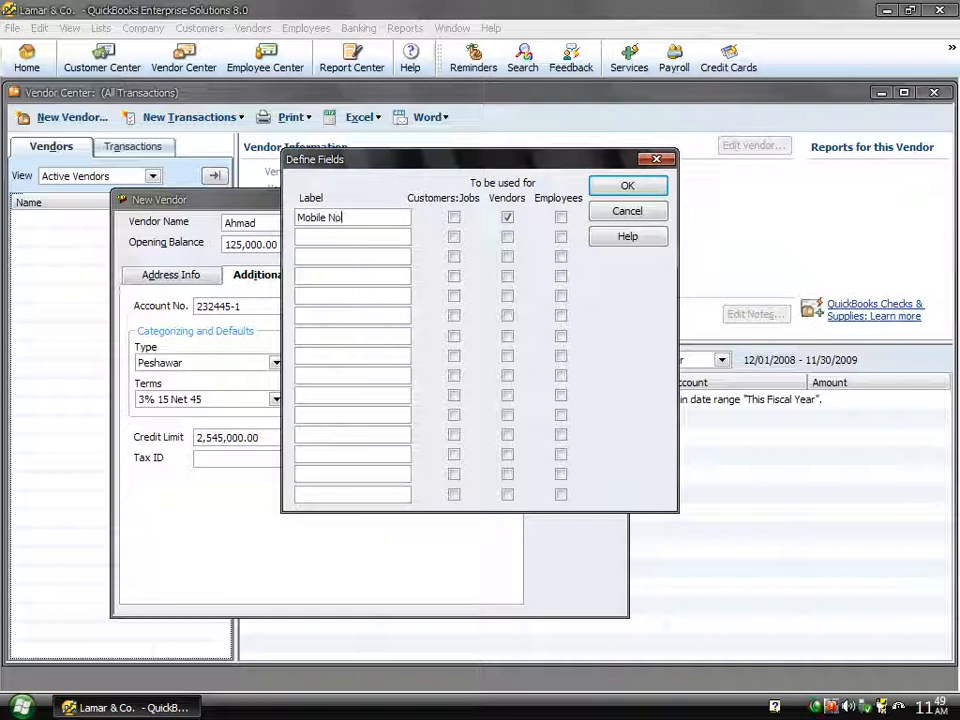
pyautogui.click(620, 190)
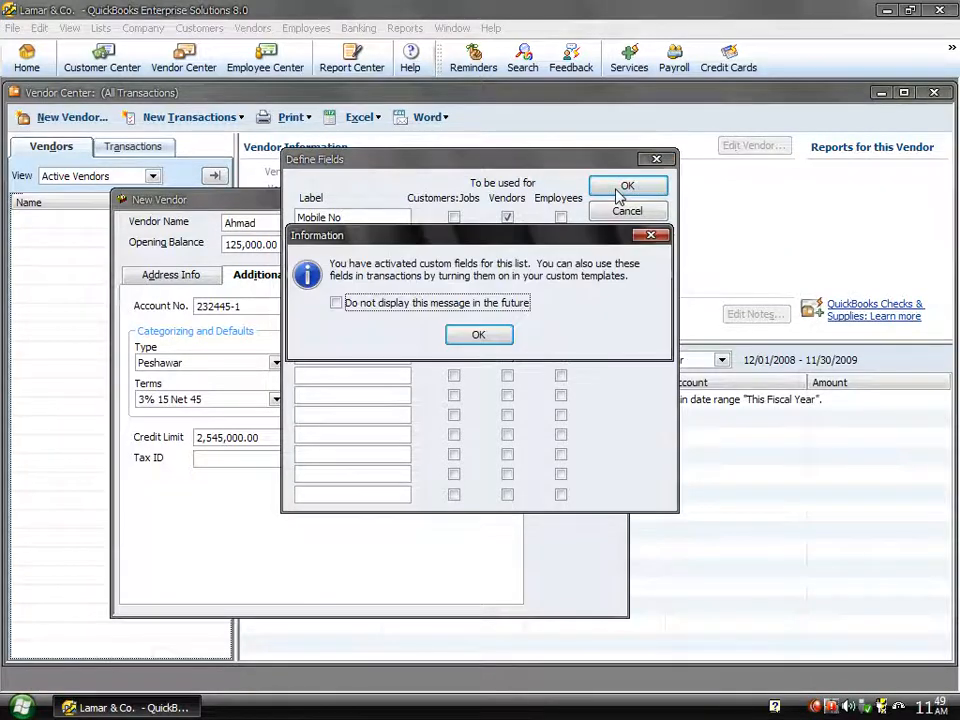
pyautogui.click(462, 314)
pyautogui.click(477, 335)
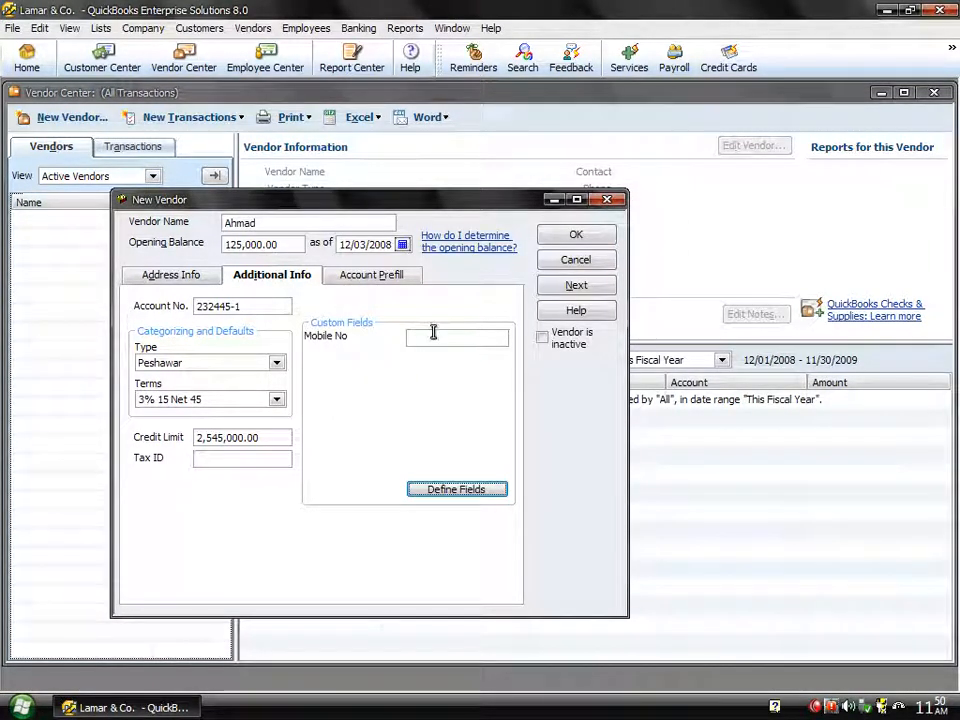
pyautogui.click(433, 335)
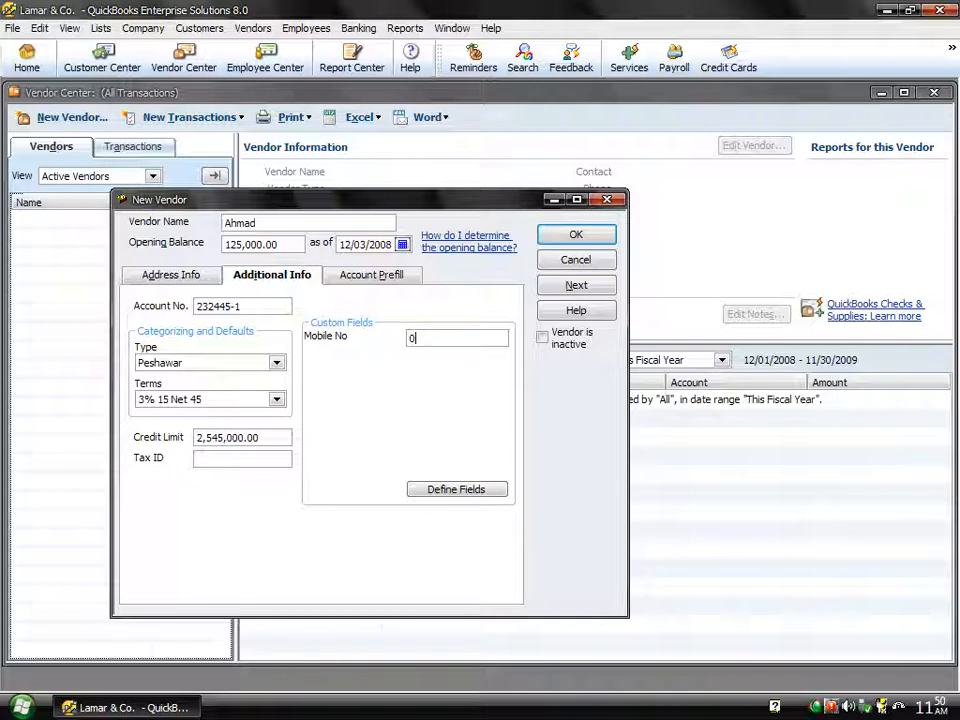
# - Enter the vendor's mobile number, then open Define Fields and cancel it without changes
pyautogui.click(418, 492)
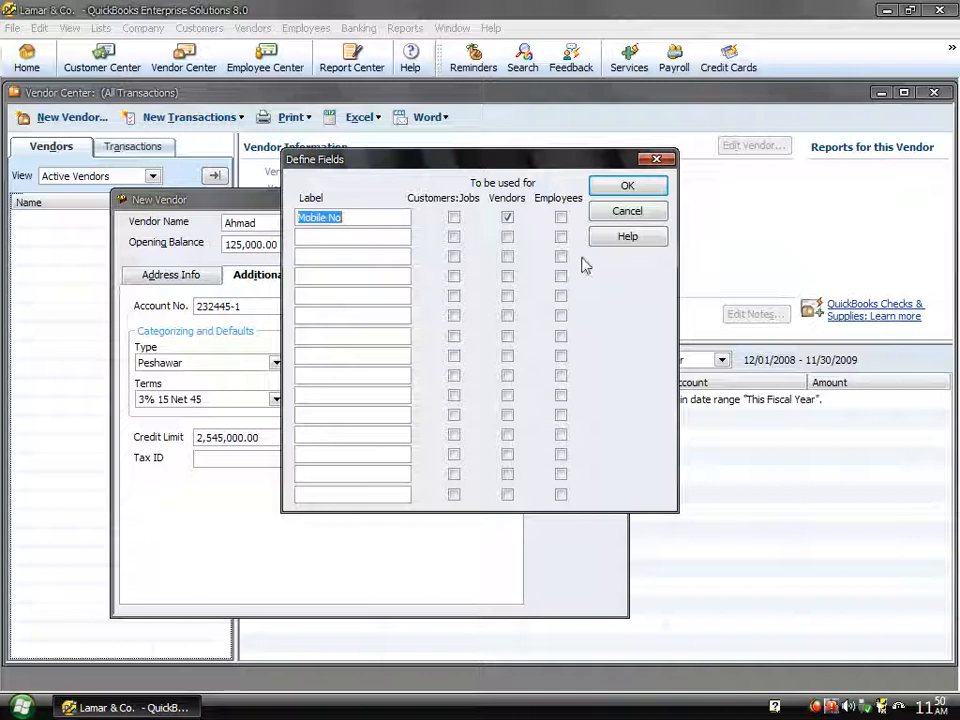
pyautogui.click(624, 214)
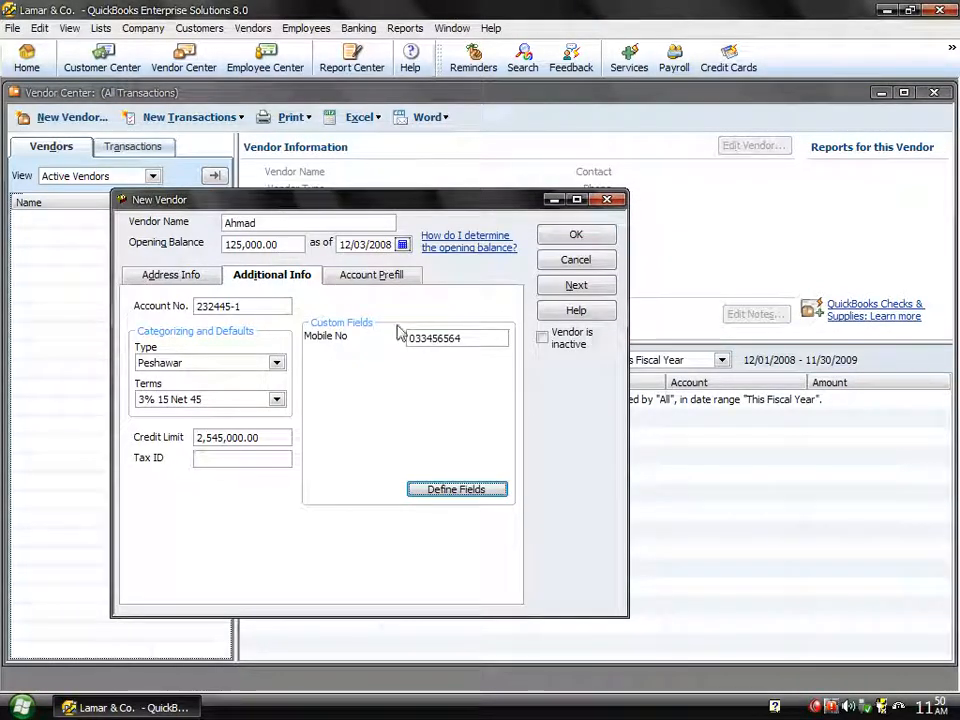
pyautogui.click(361, 280)
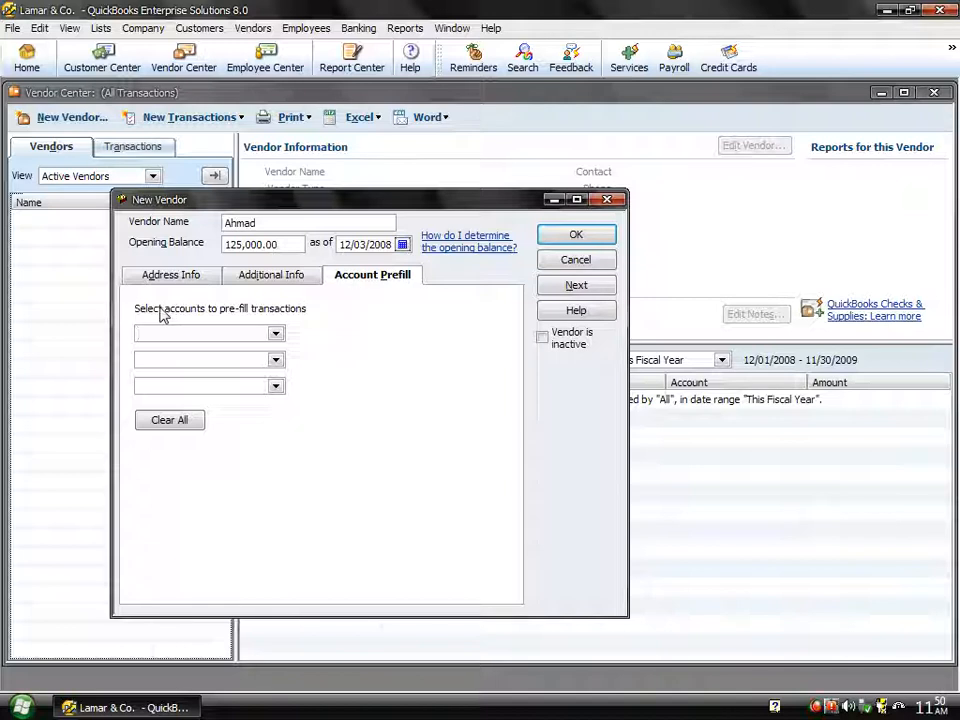
# - Open and close all three prefill account lists, leaving every prefill account empty
pyautogui.click(275, 336)
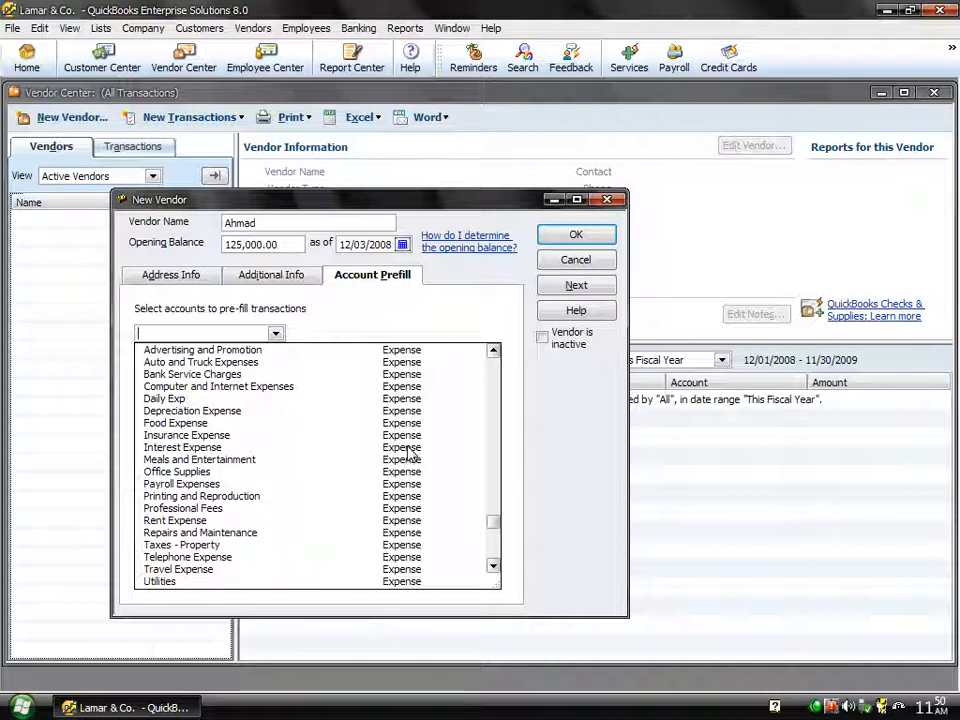
pyautogui.click(336, 322)
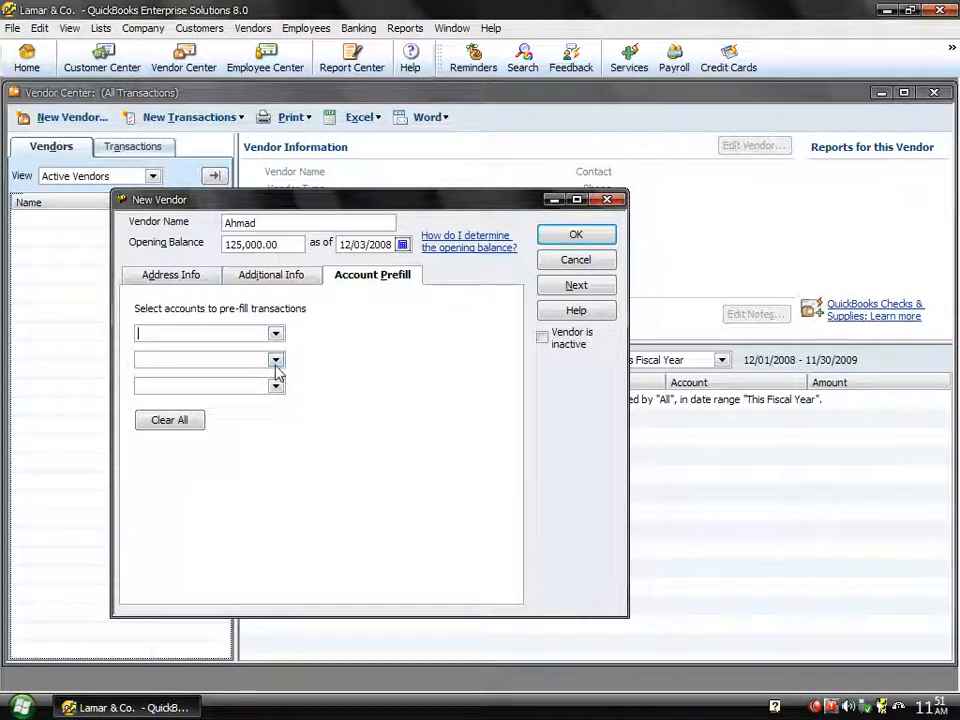
pyautogui.click(275, 360)
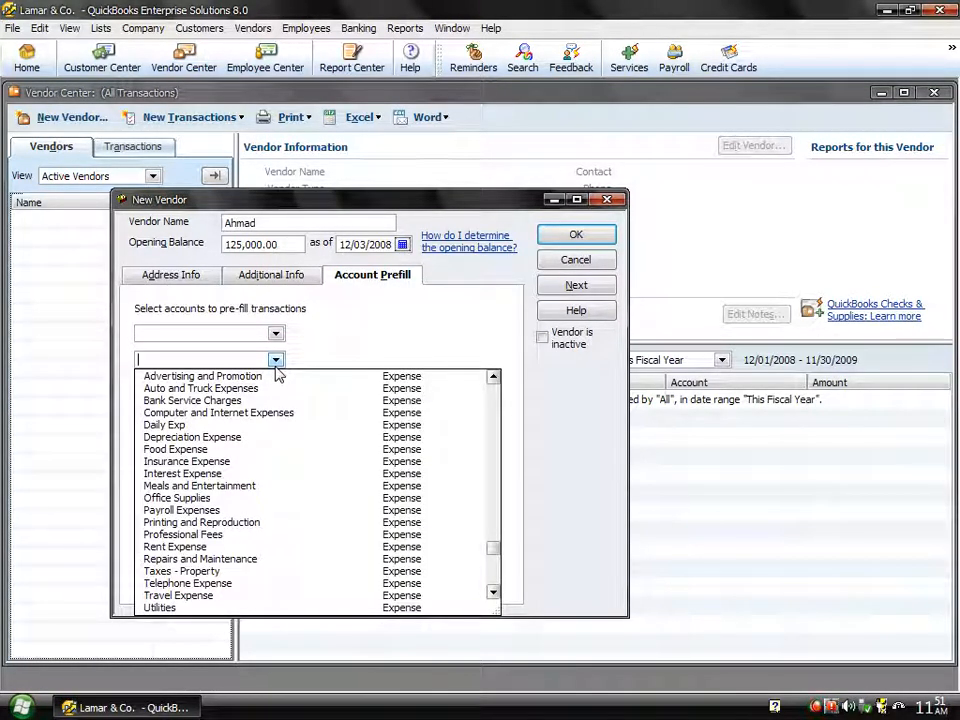
pyautogui.click(276, 361)
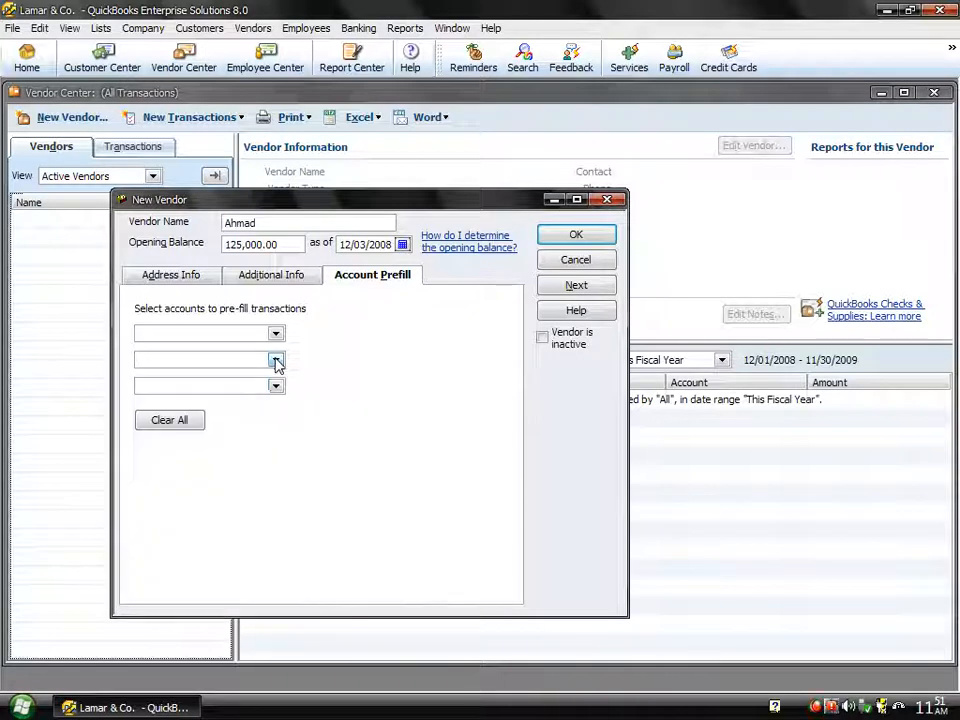
pyautogui.click(276, 388)
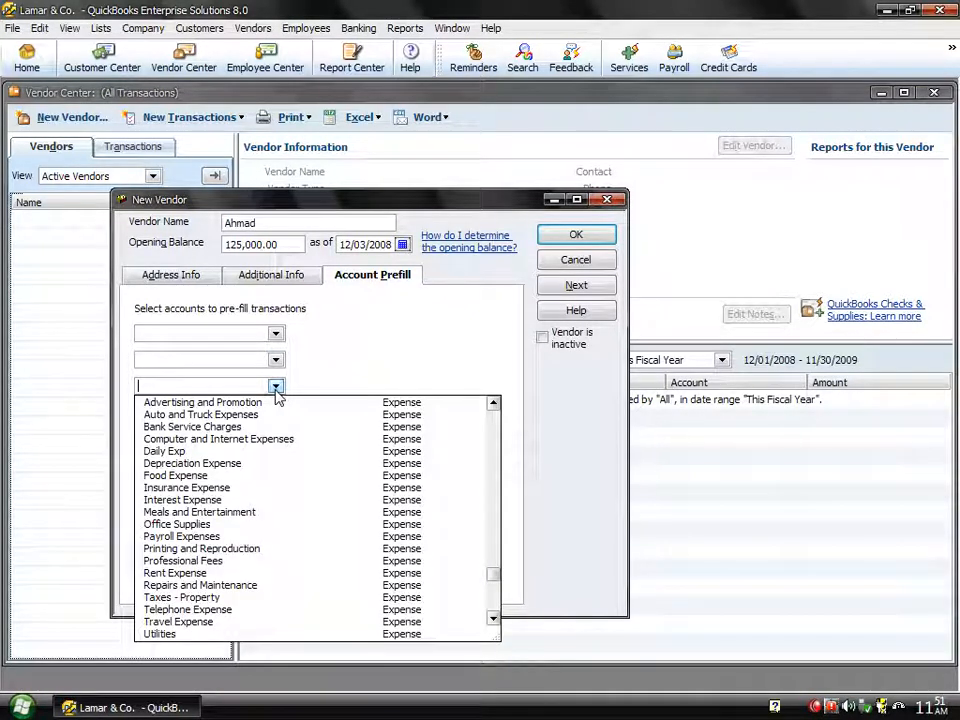
pyautogui.click(276, 388)
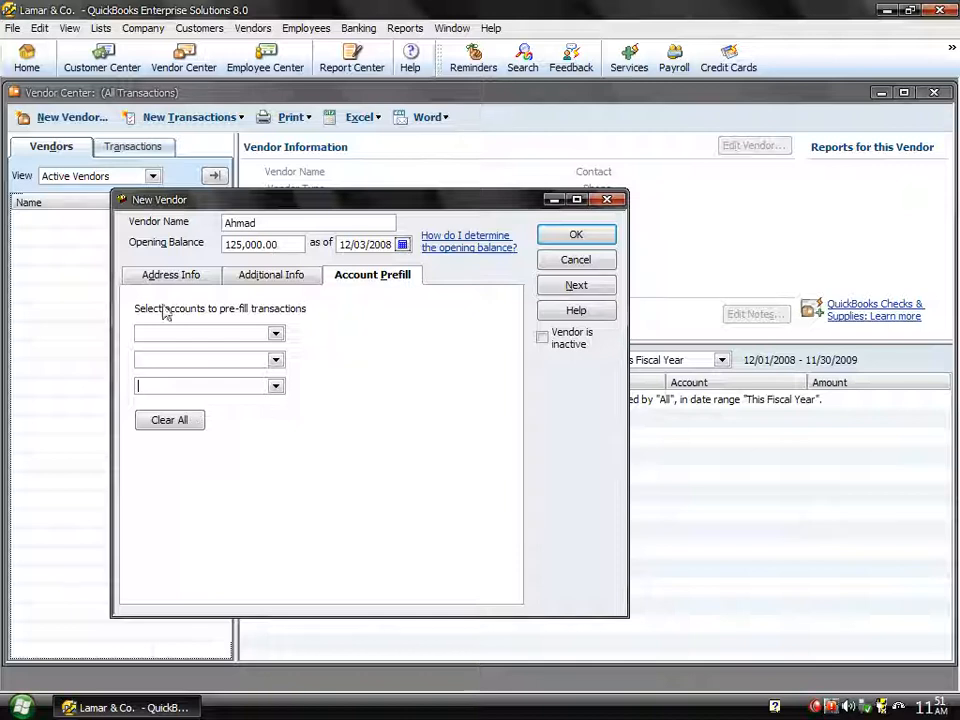
# - Review the Credit Limit on Additional Info, then save vendor Ahmad from Account Prefill
pyautogui.click(268, 278)
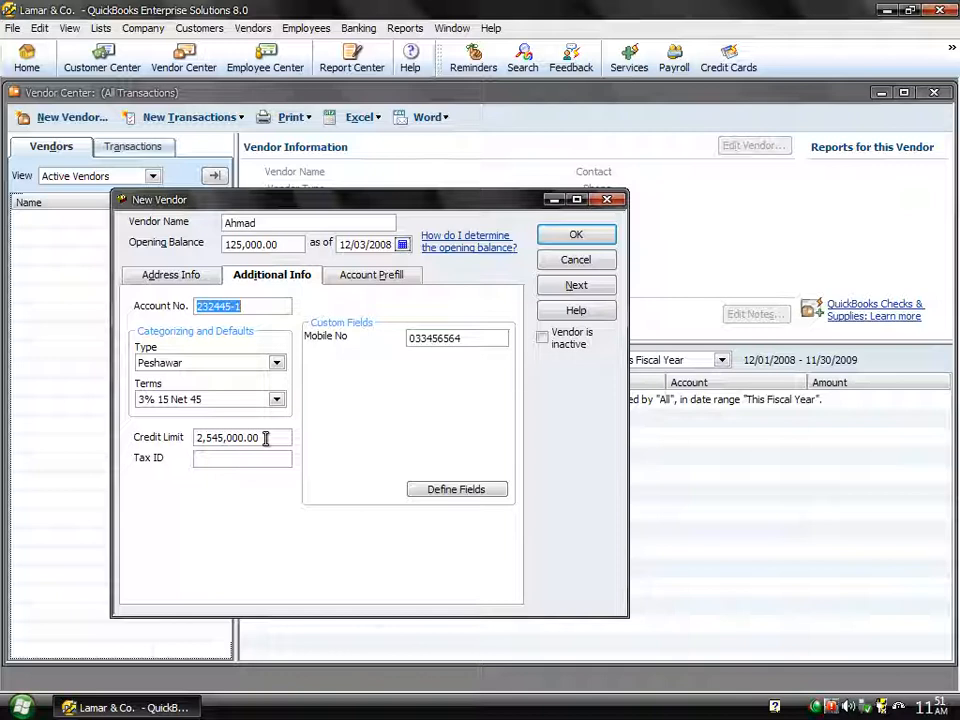
pyautogui.moveTo(266, 438); pyautogui.dragTo(128, 446)
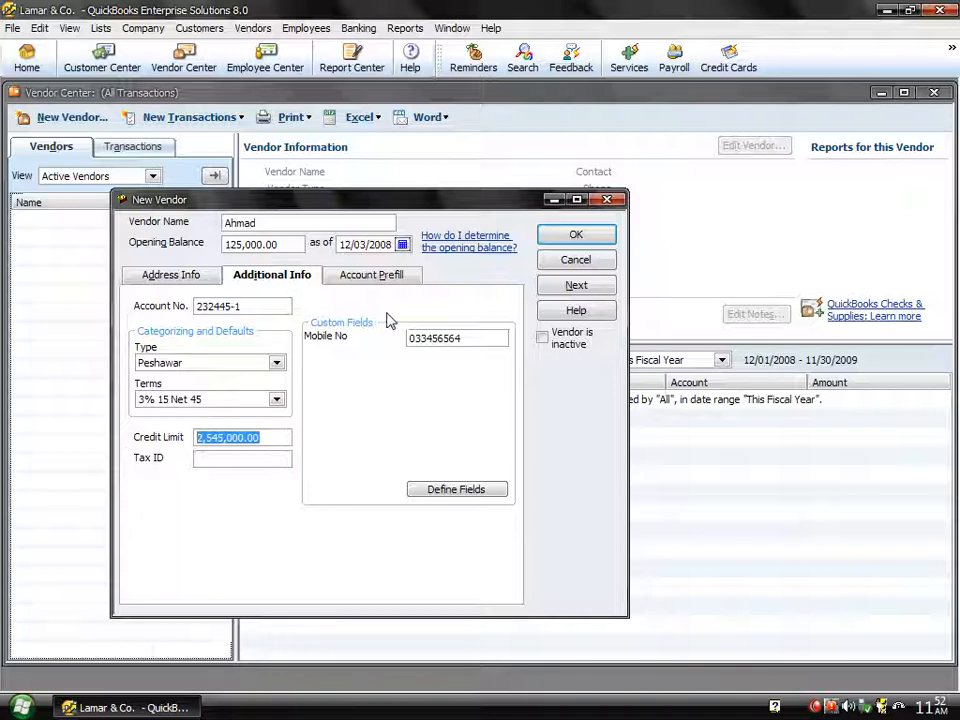
pyautogui.click(365, 285)
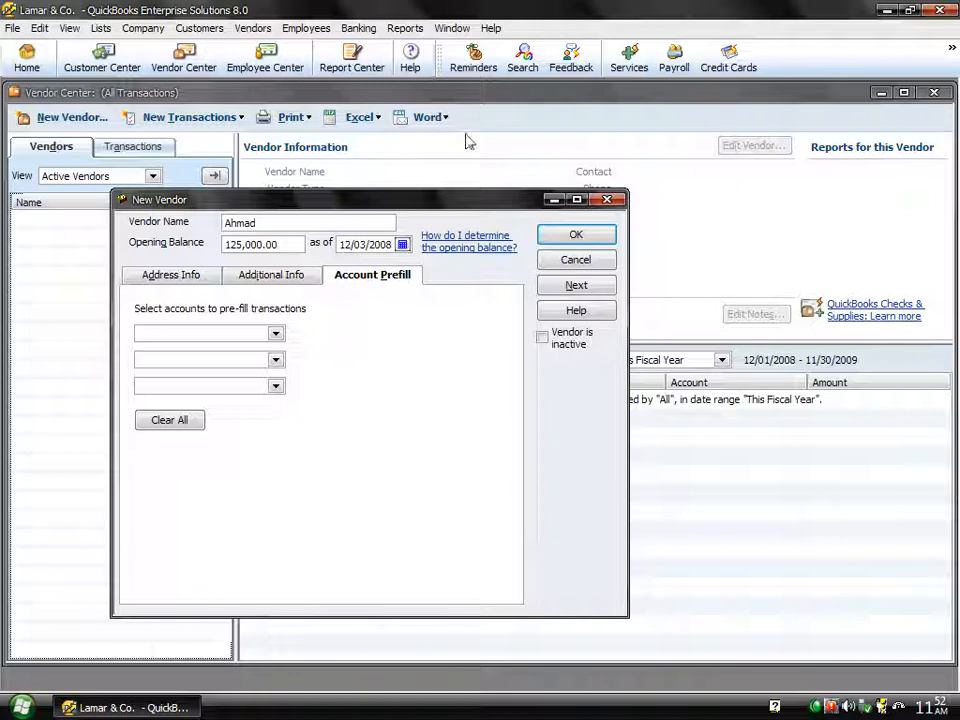
pyautogui.click(555, 236)
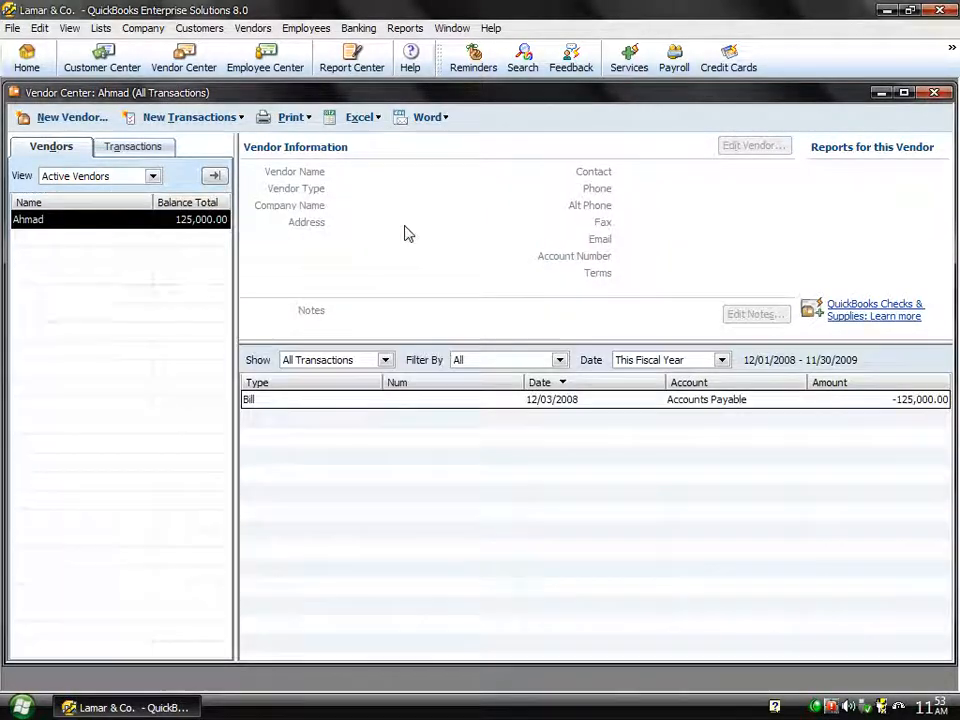
# - Select Ahmad to show Peshawar type, 3% 15 Net 45 terms and 125,000.00 balance
pyautogui.click(184, 226)
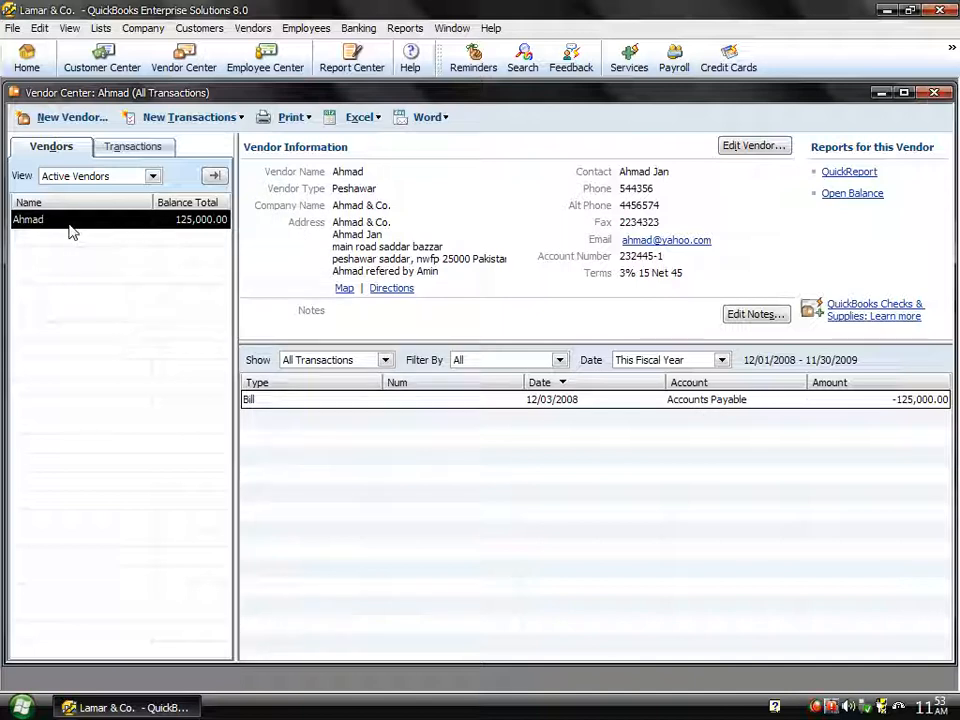
# - Run an all-dates Trial Balance and inspect the 125,000.00 Accounts Payable credit's transactions
pyautogui.click(405, 28)
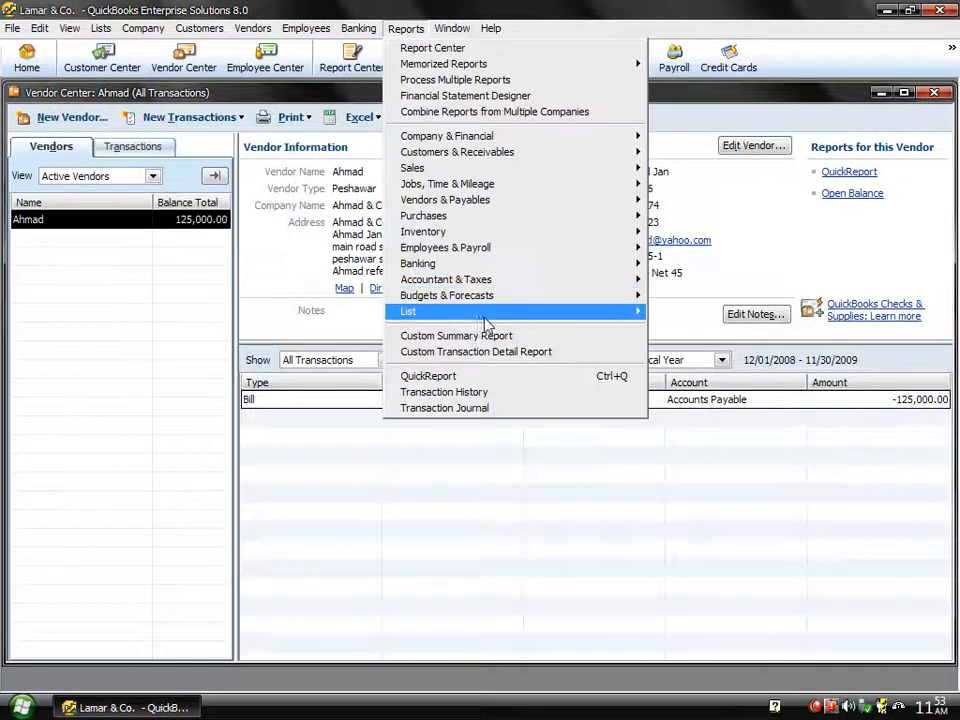
pyautogui.moveTo(495, 281)
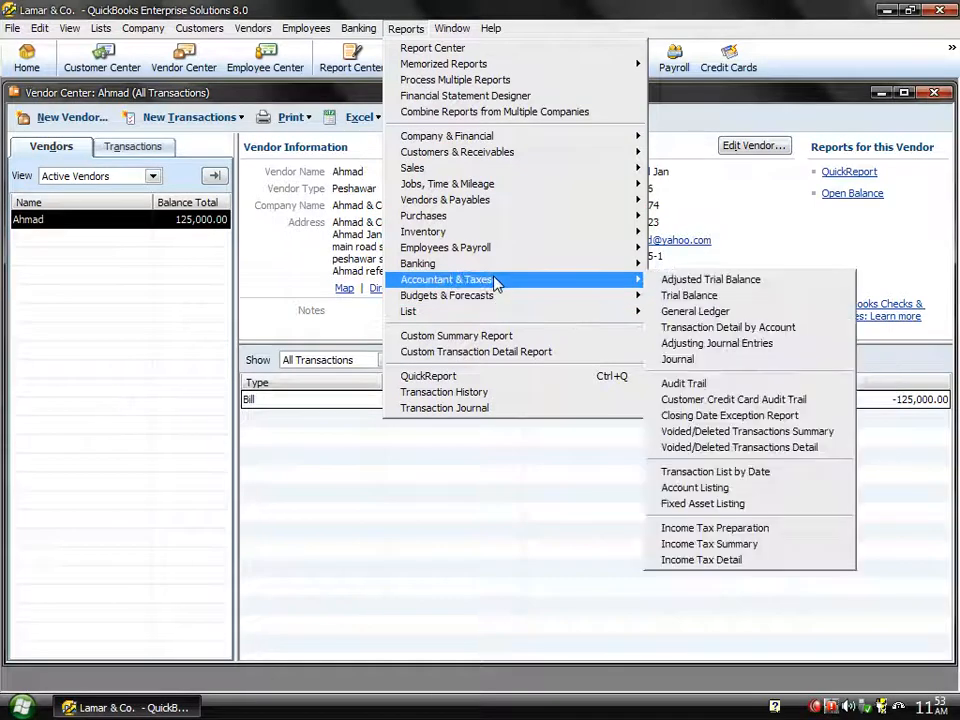
pyautogui.click(667, 297)
pyautogui.write('a')
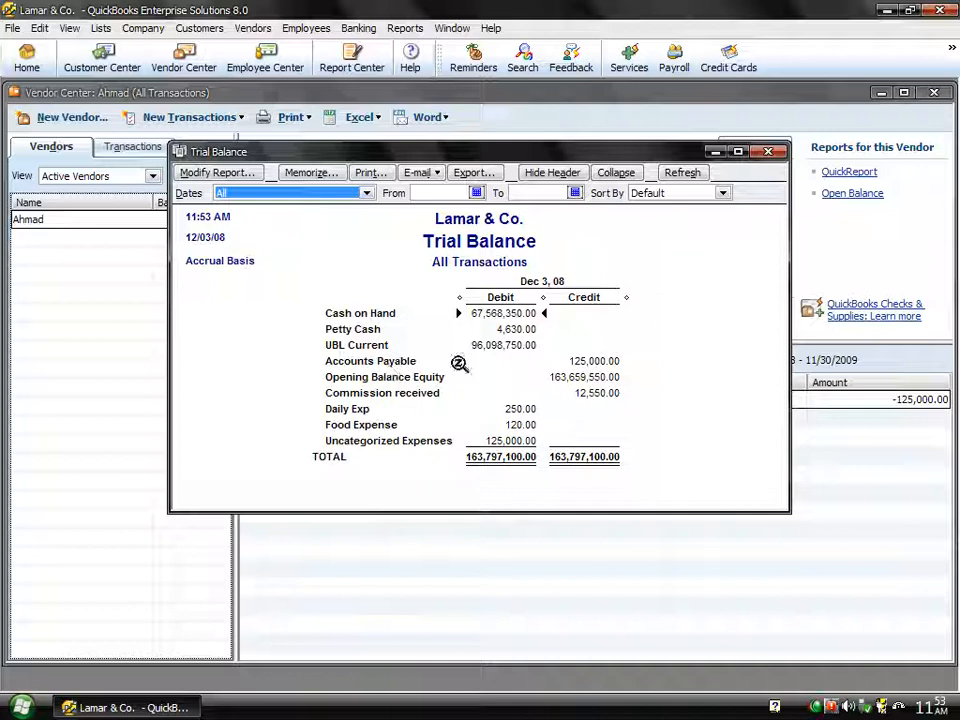
pyautogui.doubleClick(596, 363)
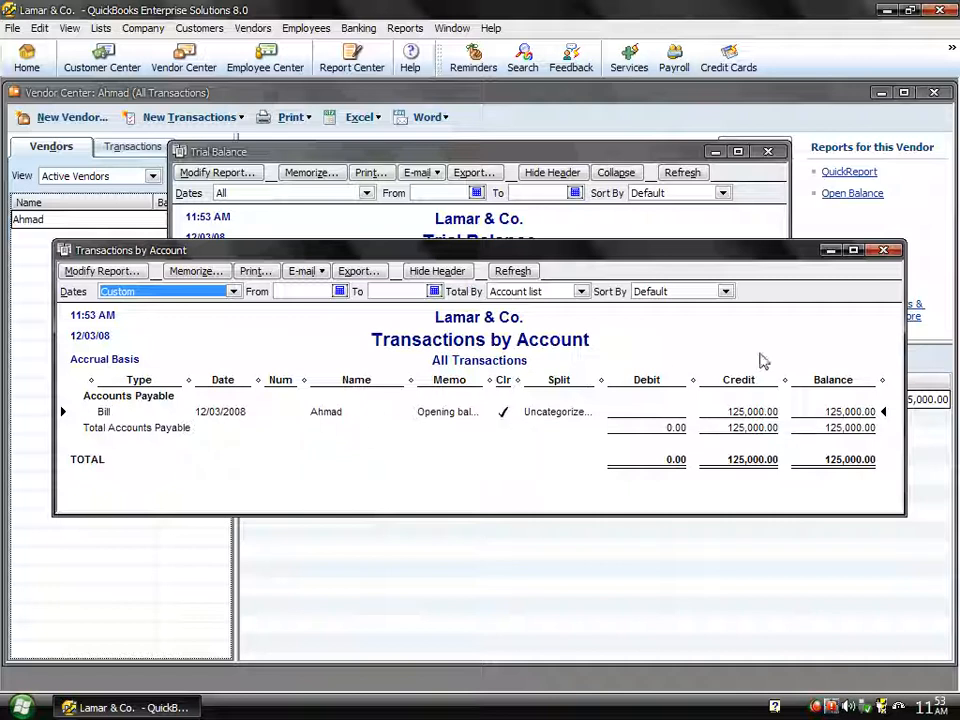
pyautogui.click(883, 251)
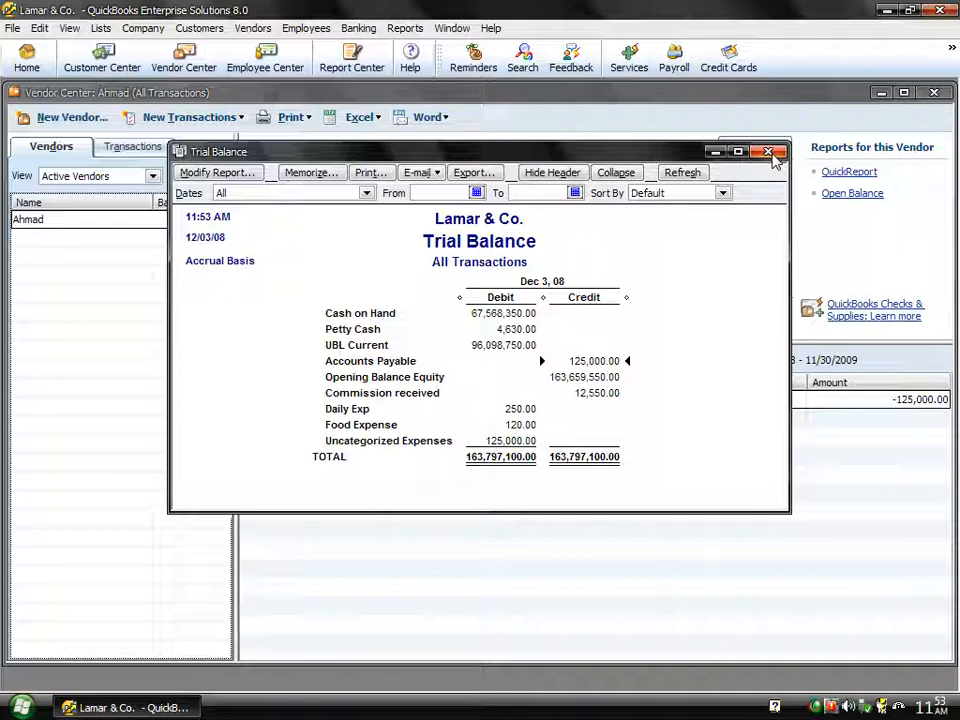
# - Close the Trial Balance report and the Vendor Center windows
pyautogui.click(770, 153)
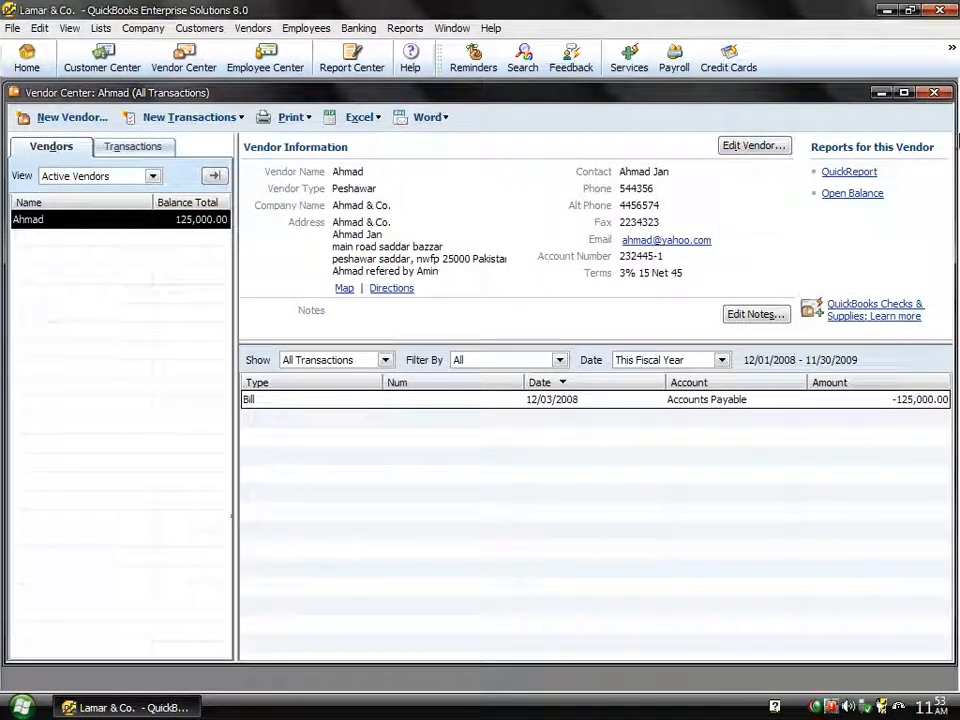
pyautogui.click(935, 93)
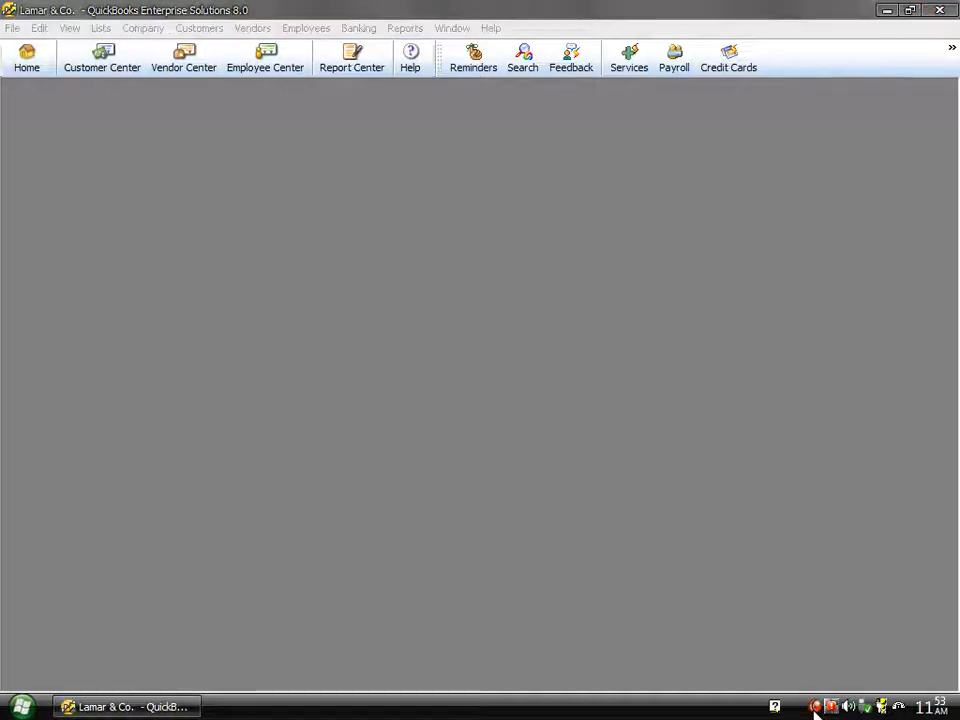
pyautogui.rightClick(815, 707)
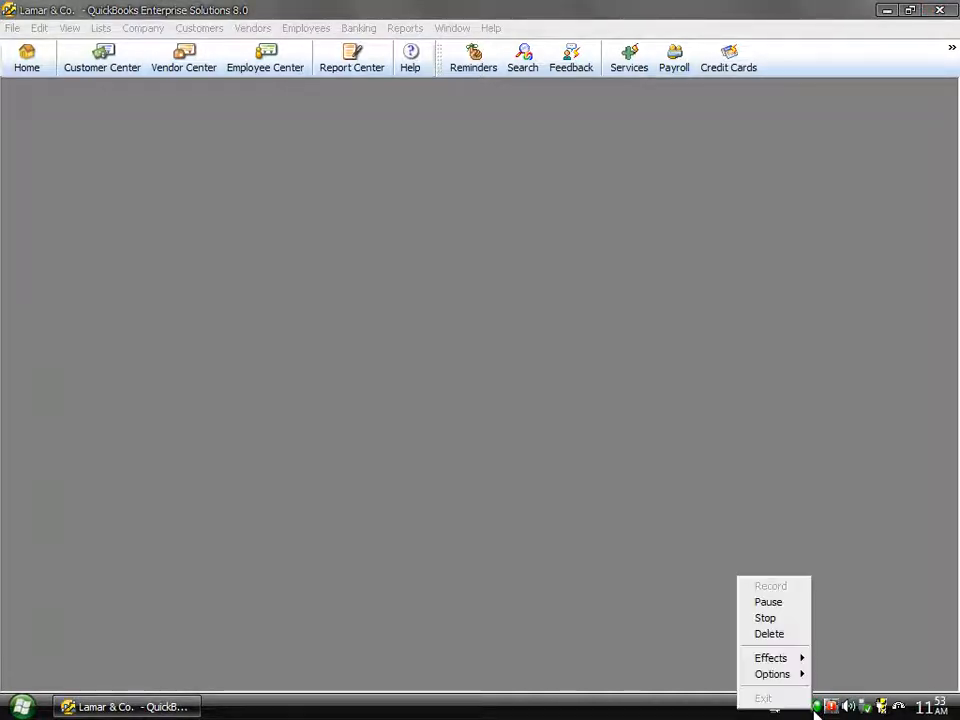